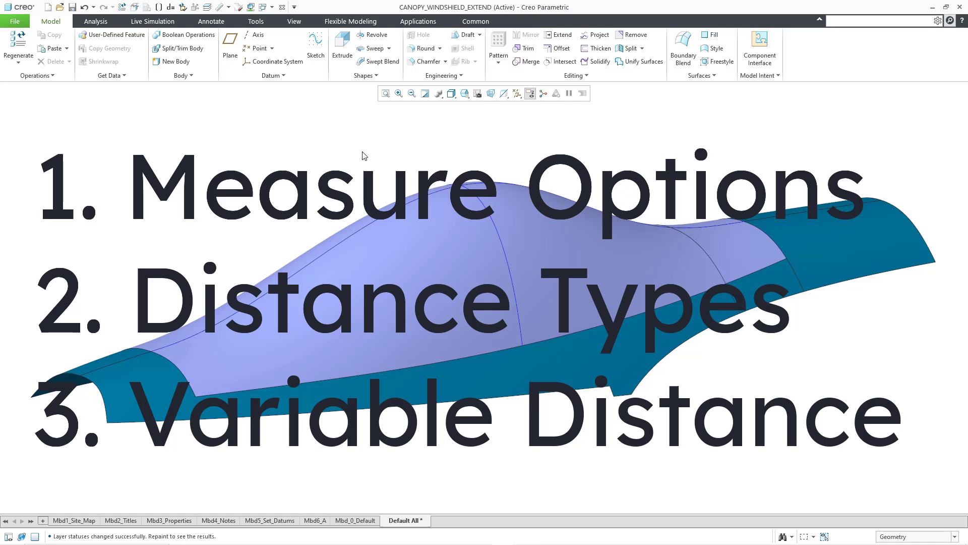
Step: Hide the teal quilt that surrounds the canopy surface
click(364, 156)
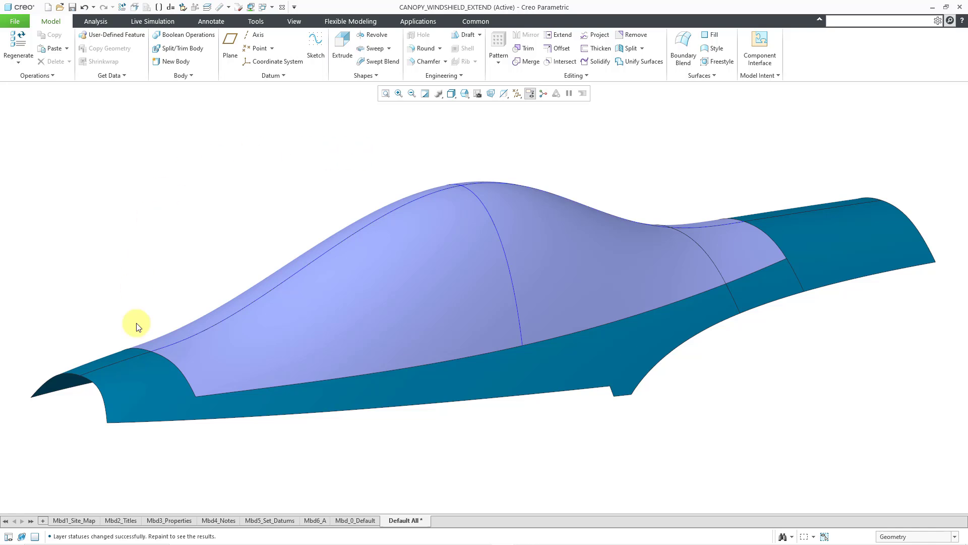
click(455, 389)
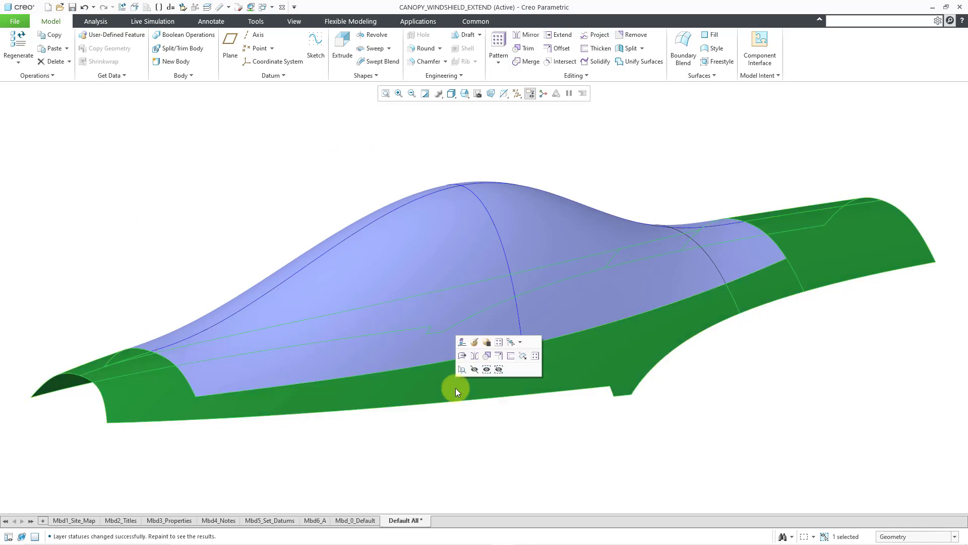
click(474, 369)
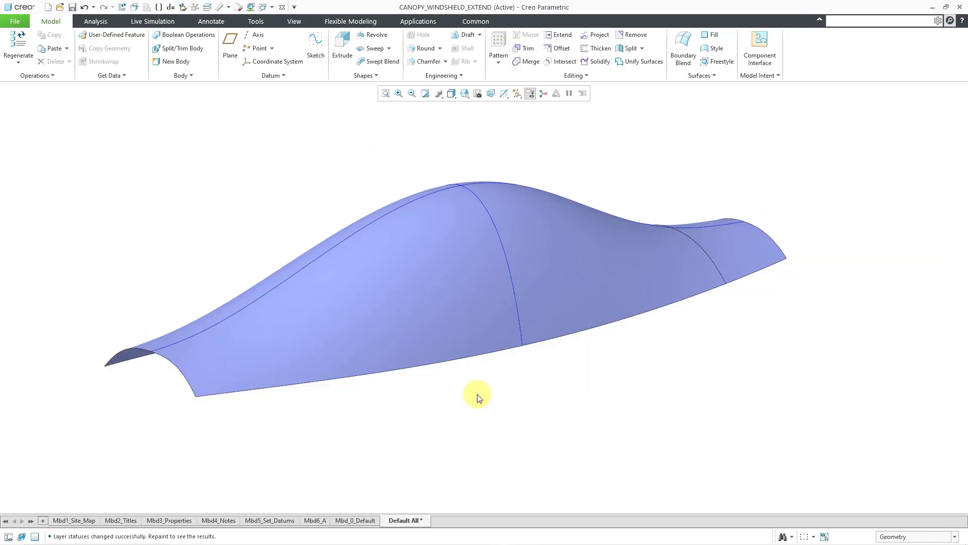
Step: Extend the canopy's long lower side edge along the original surface by about 235
click(458, 361)
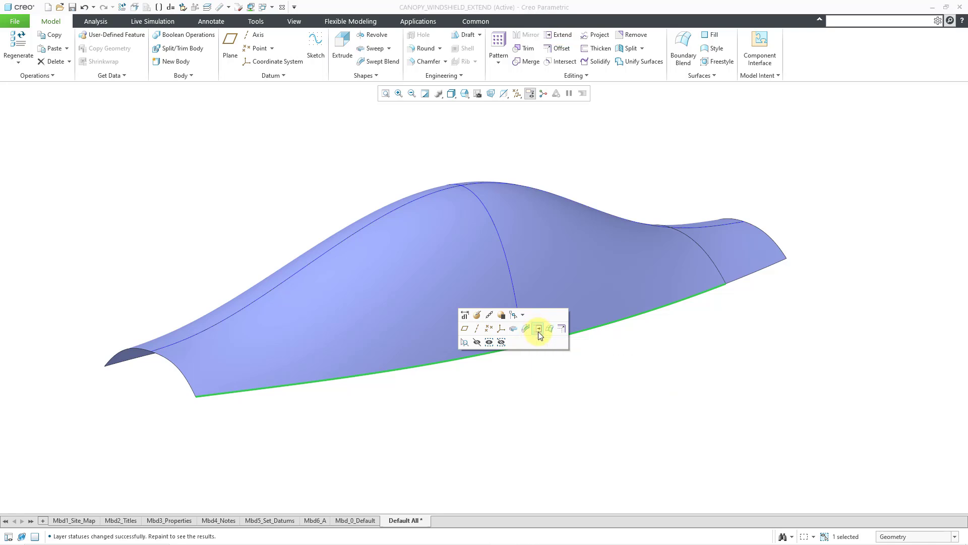
click(539, 332)
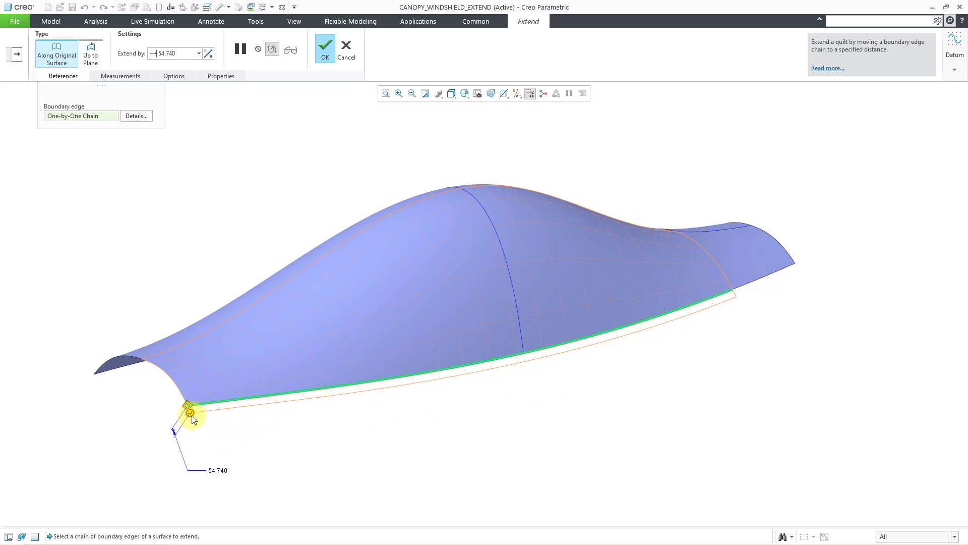
drag(190, 413, 198, 437)
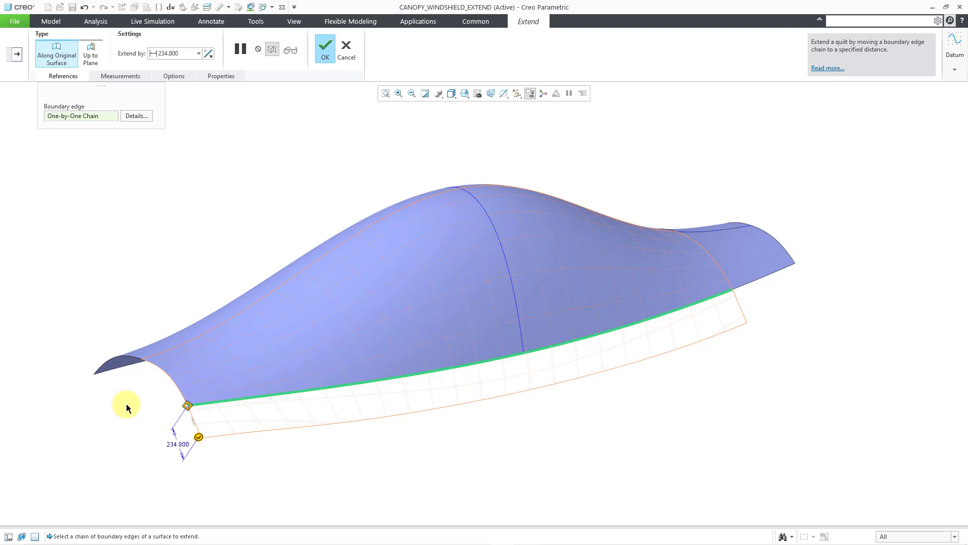
Step: Turn on datum plane display and complete the Extend feature
click(121, 75)
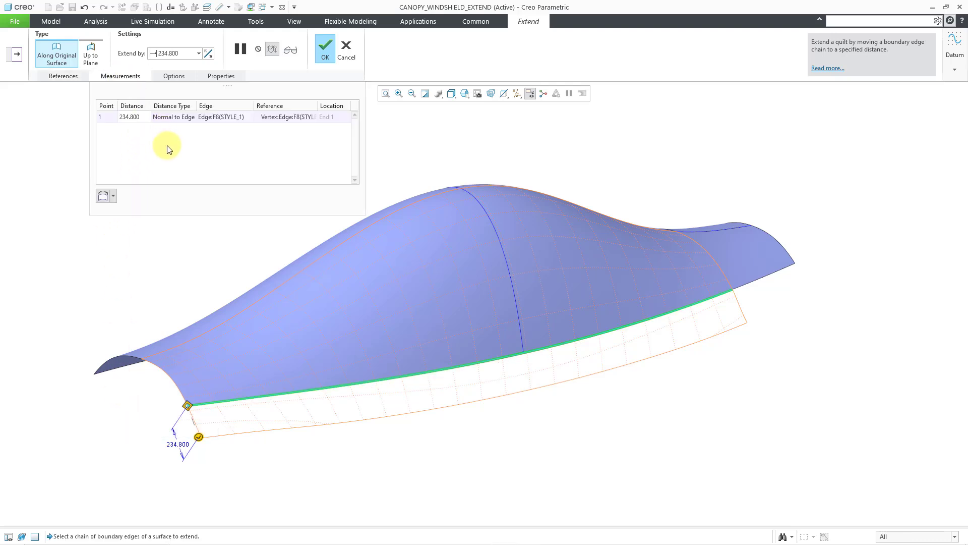
click(112, 196)
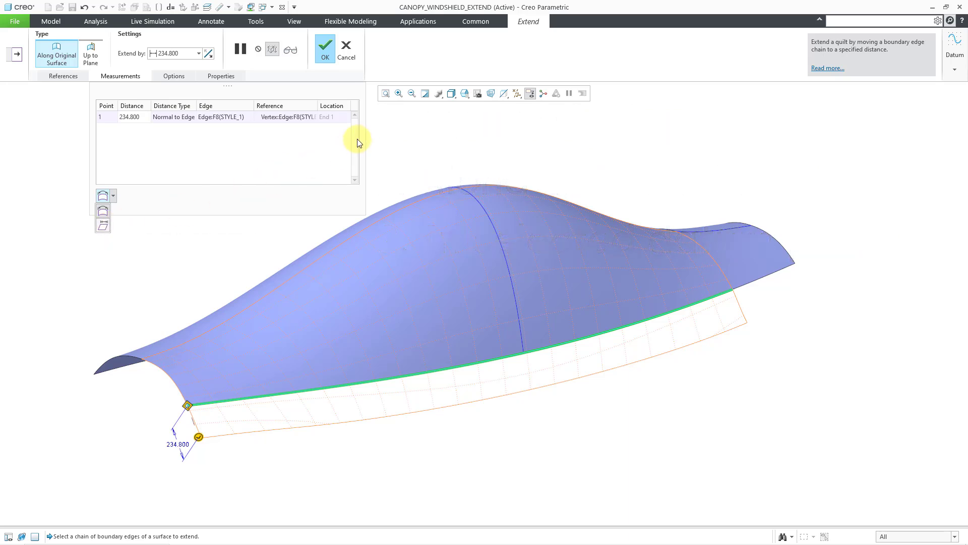
click(518, 95)
click(554, 149)
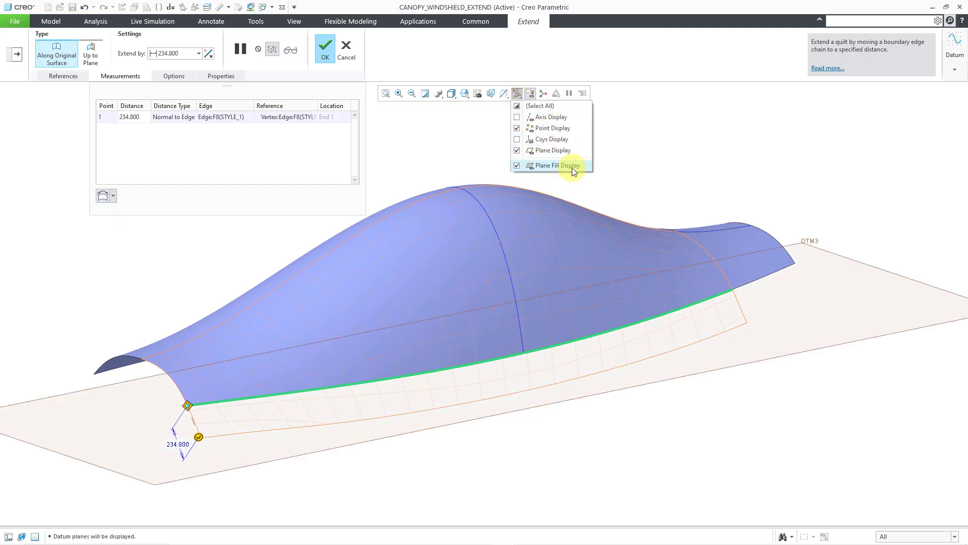
middle_click(510, 252)
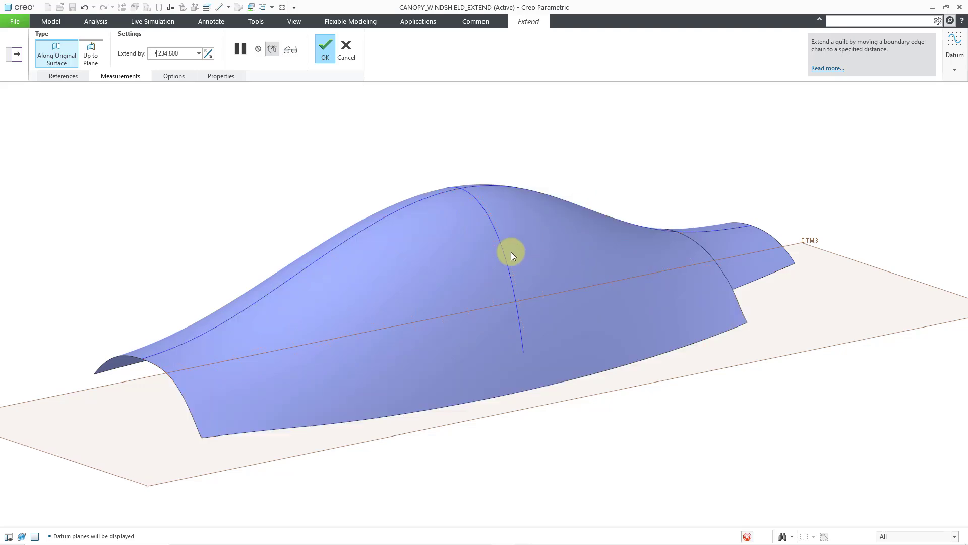
Step: Redefine the Extend feature and lengthen its extension distance to about 258
click(10, 537)
right_click(44, 231)
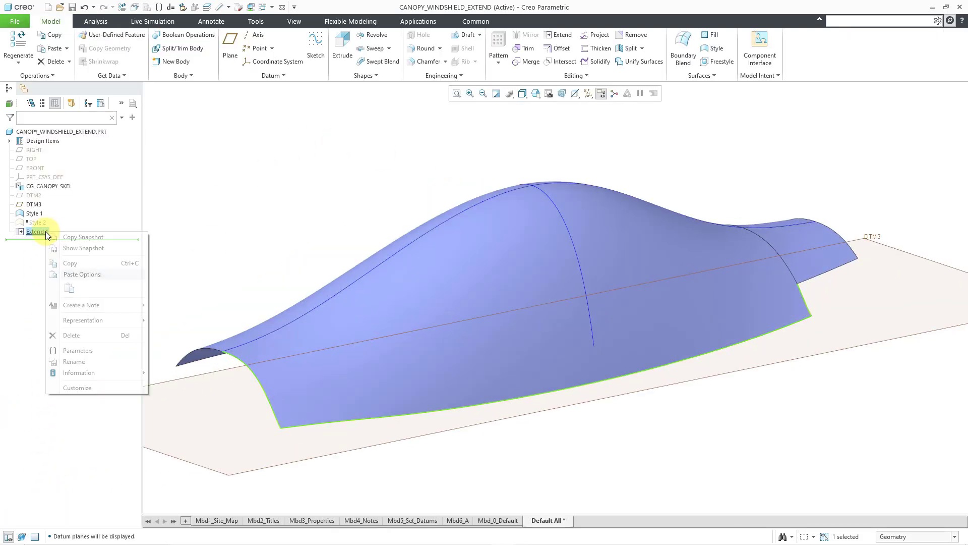
click(65, 185)
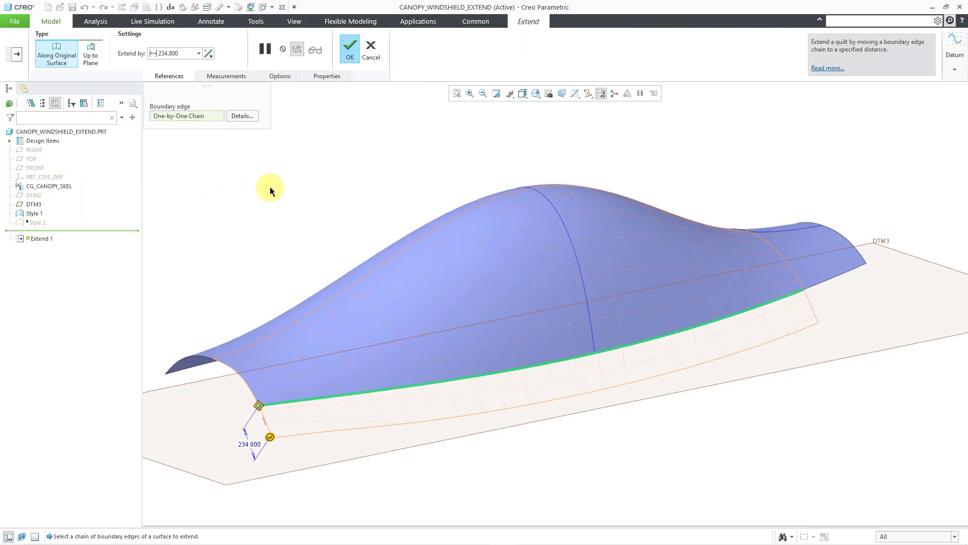
click(9, 536)
mouse_move(292, 272)
middle_down()
mouse_move(304, 266)
mouse_move(313, 275)
middle_up()
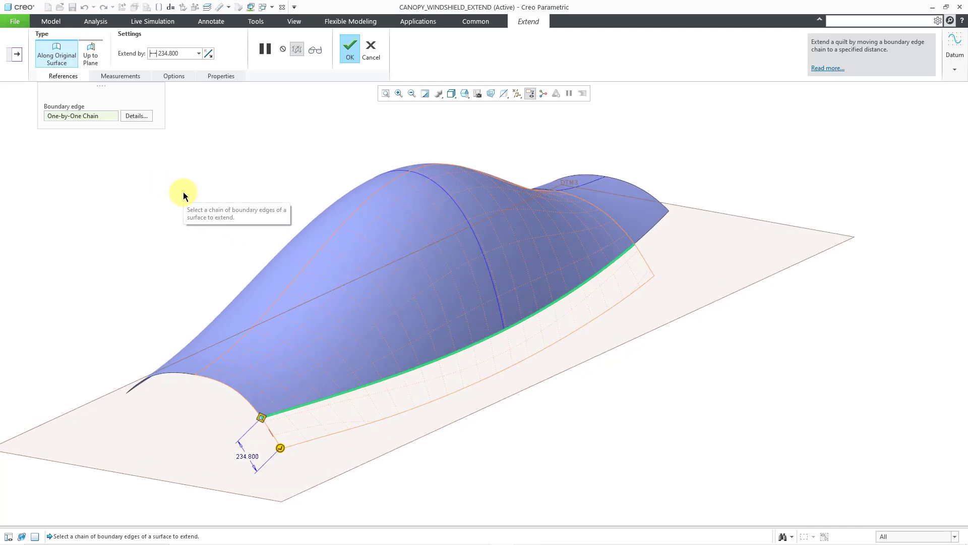
click(123, 75)
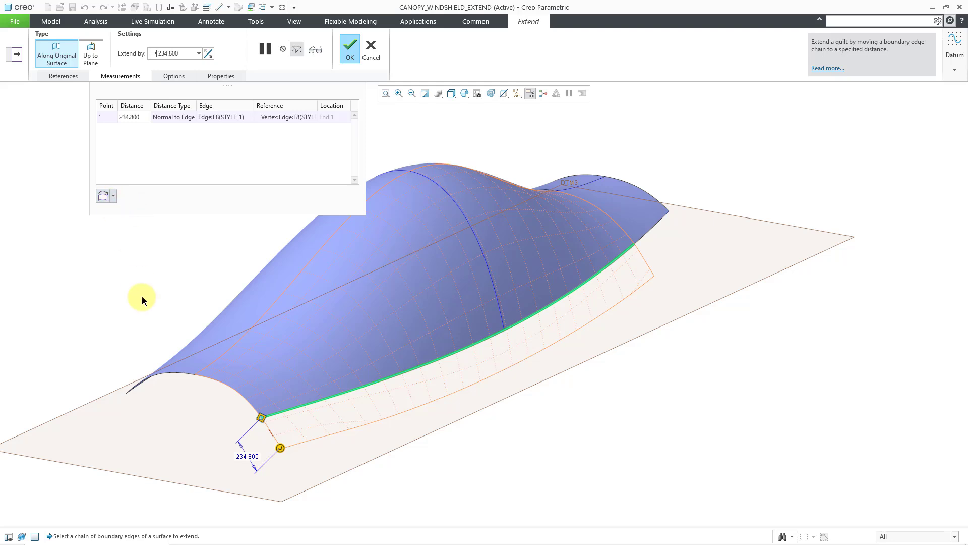
mouse_move(280, 449)
mouse_down()
mouse_move(283, 468)
mouse_move(276, 451)
mouse_move(280, 459)
mouse_up()
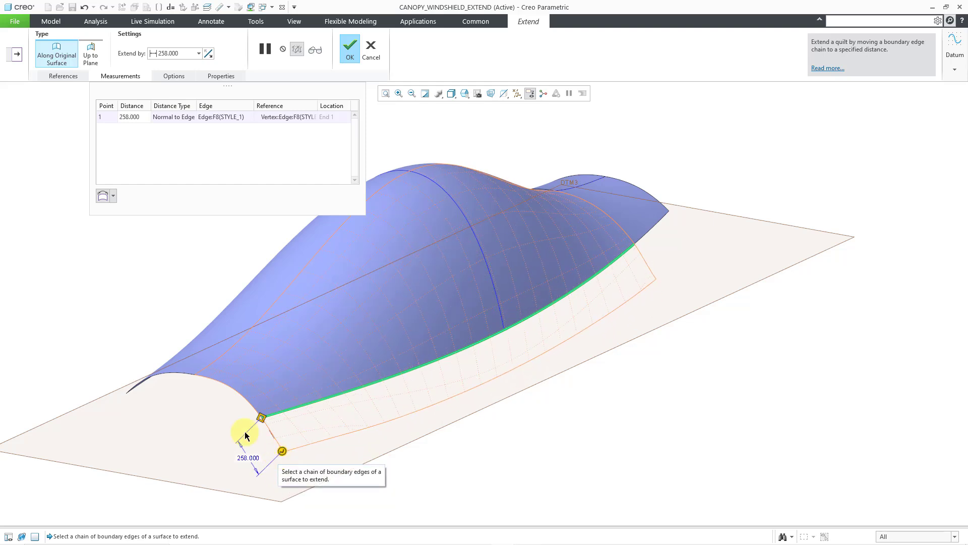
Step: Change the measuring method so the extension distance is projected in datum plane DTM3
click(112, 196)
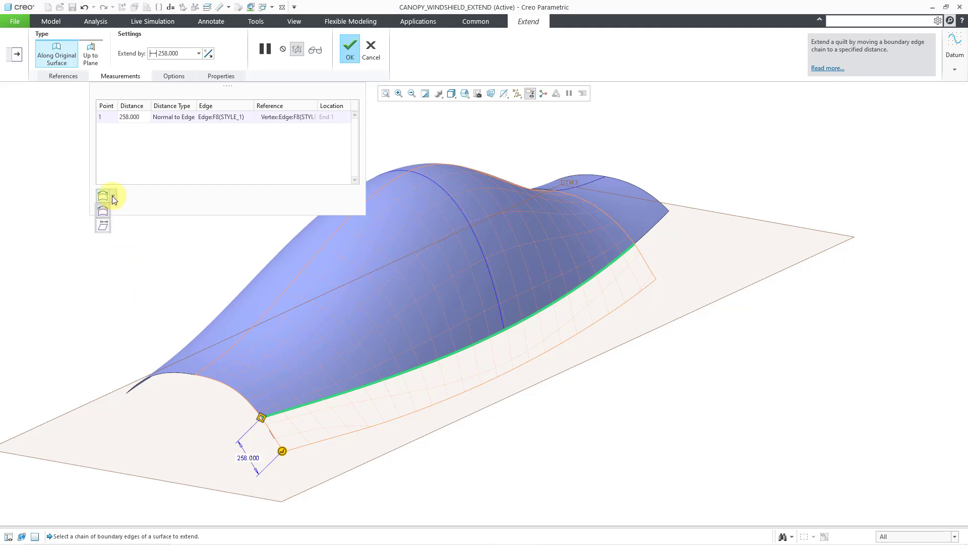
click(105, 228)
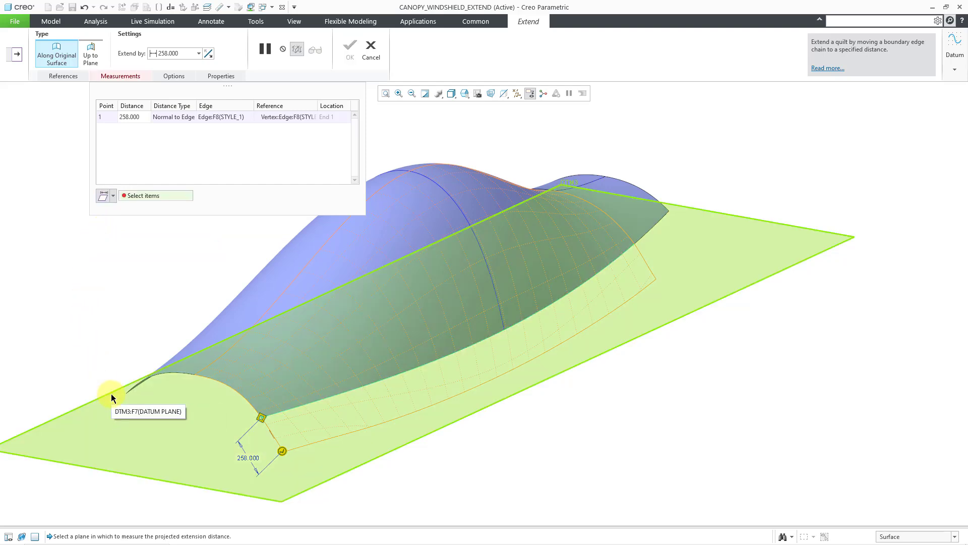
click(112, 394)
middle_drag(376, 396, 347, 416)
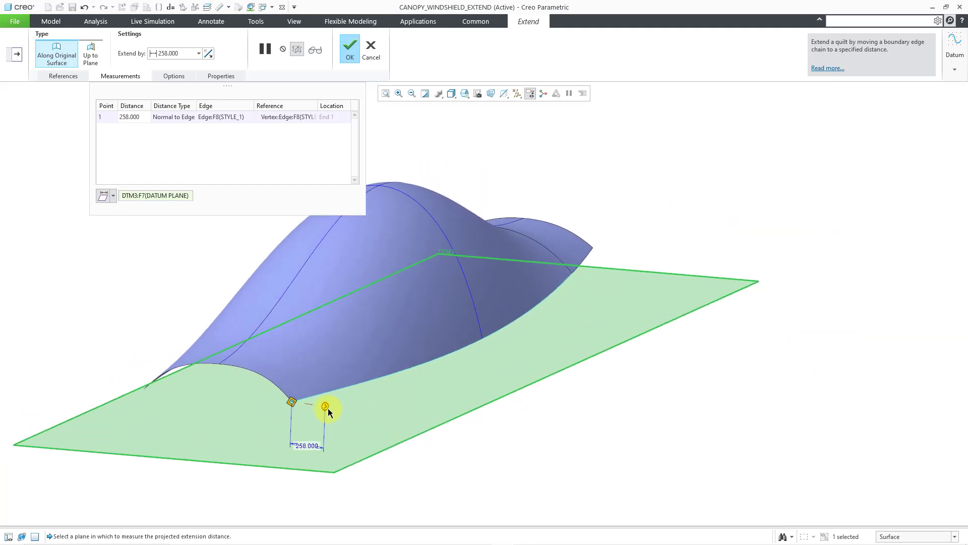
Step: Reduce the projected extension distance to about 163 and complete the redefinition
drag(326, 408, 314, 404)
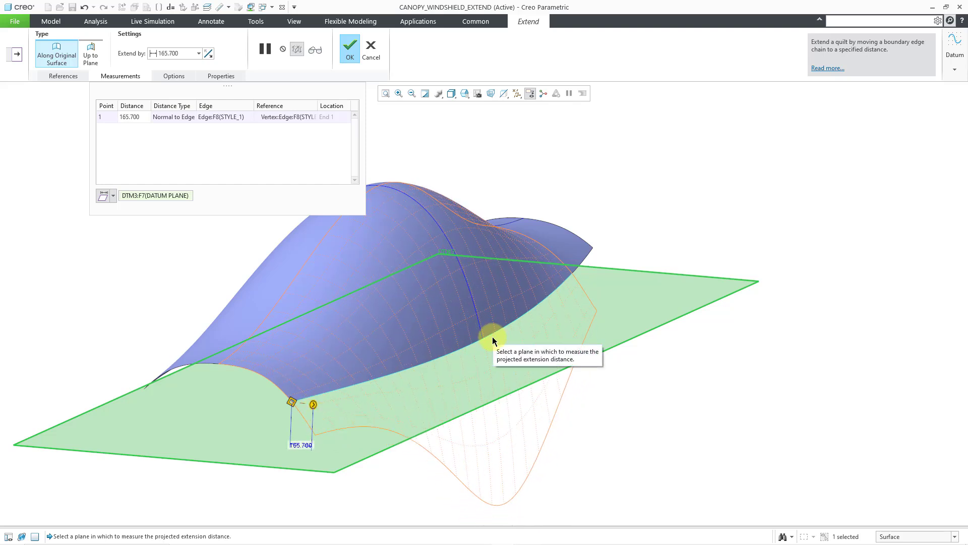
shift+middle_drag(485, 343, 577, 288)
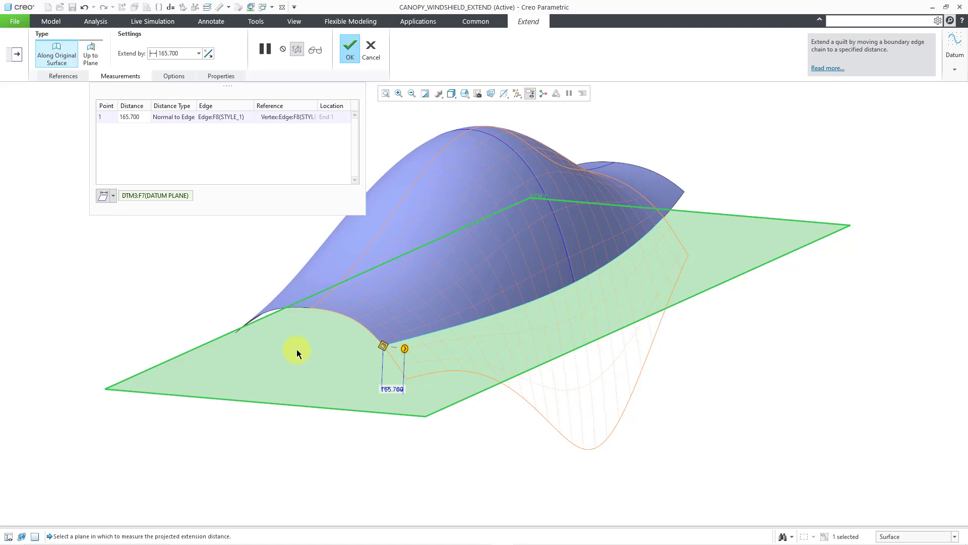
mouse_move(302, 347)
middle_down()
mouse_move(318, 346)
mouse_move(307, 347)
middle_up()
drag(422, 358, 422, 359)
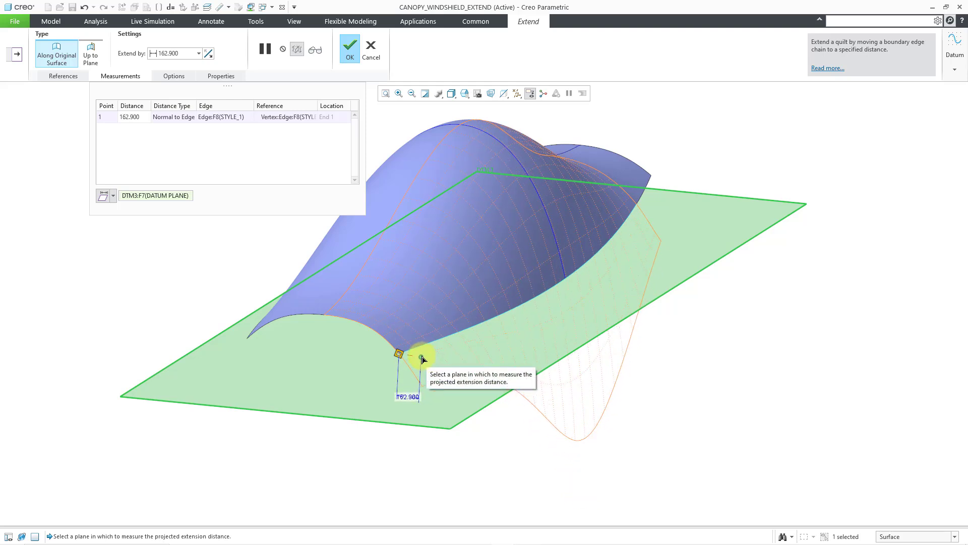
middle_click(233, 272)
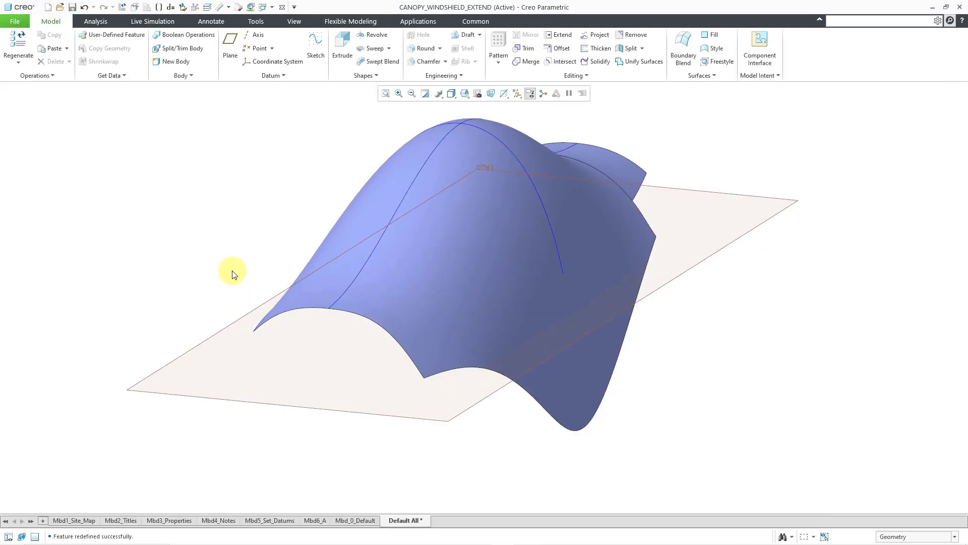
right_click(230, 271)
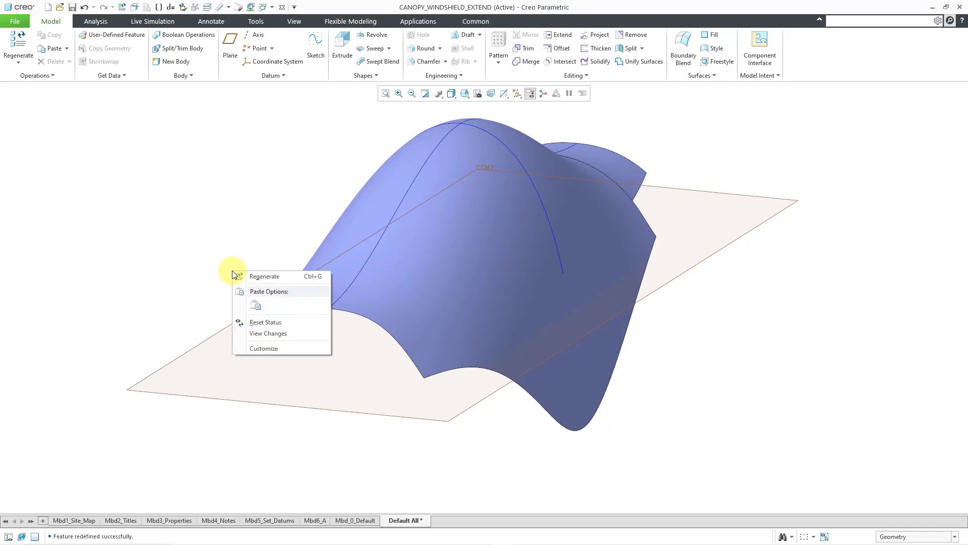
click(210, 255)
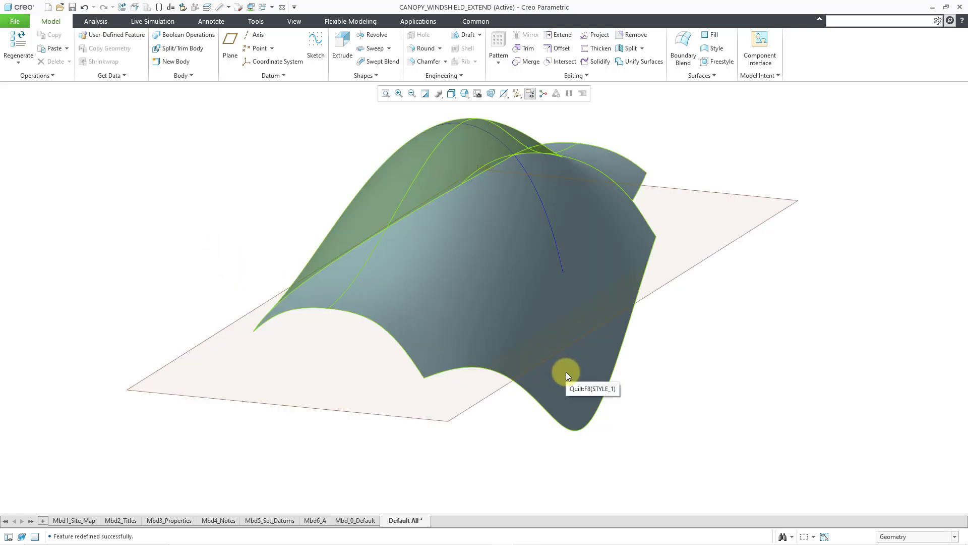
Step: Redefine the Extend feature so its distance is measured along the extended surface instead of in a datum plane
click(9, 536)
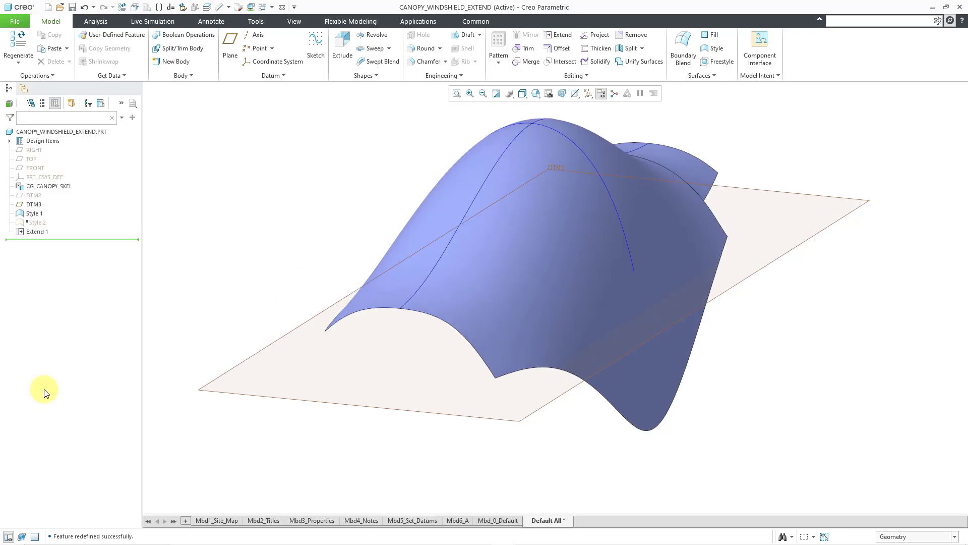
right_click(40, 232)
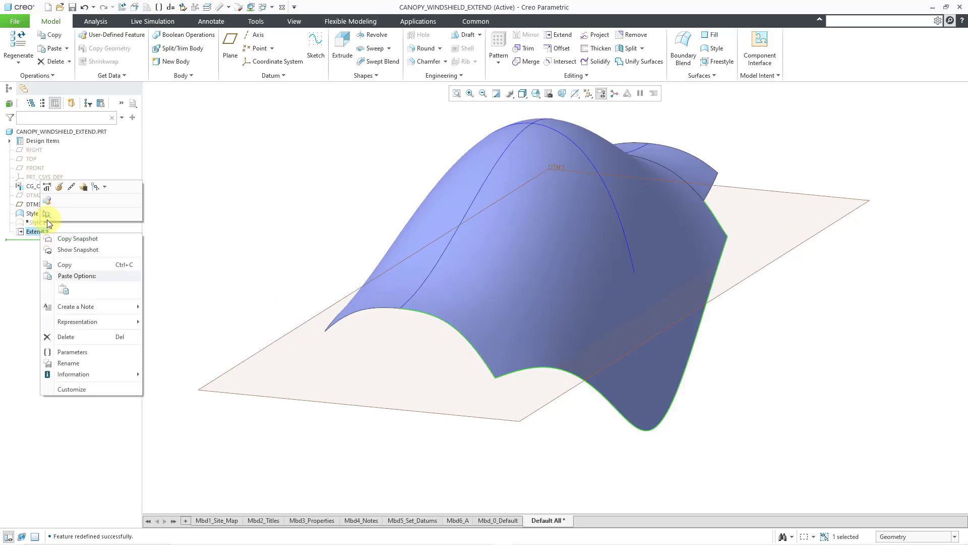
click(60, 187)
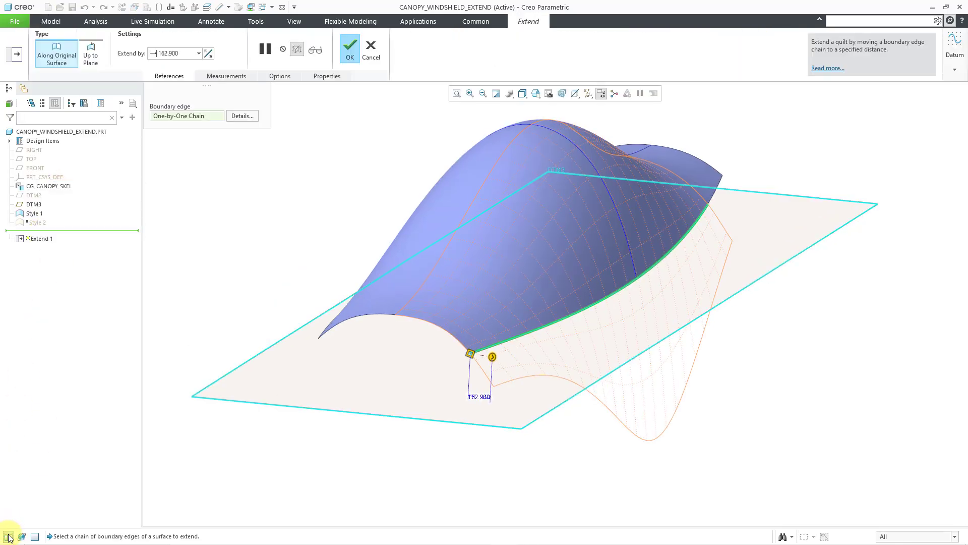
click(8, 536)
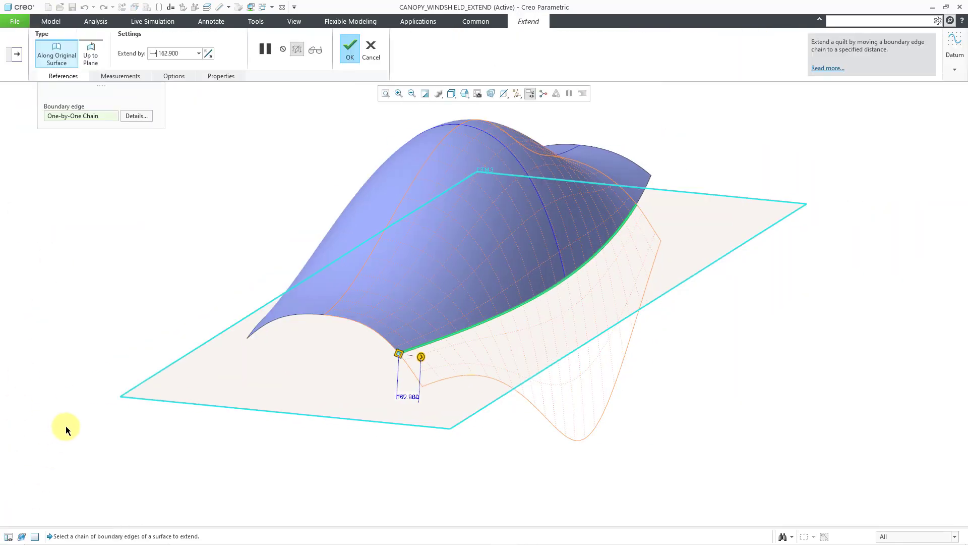
click(126, 76)
click(115, 195)
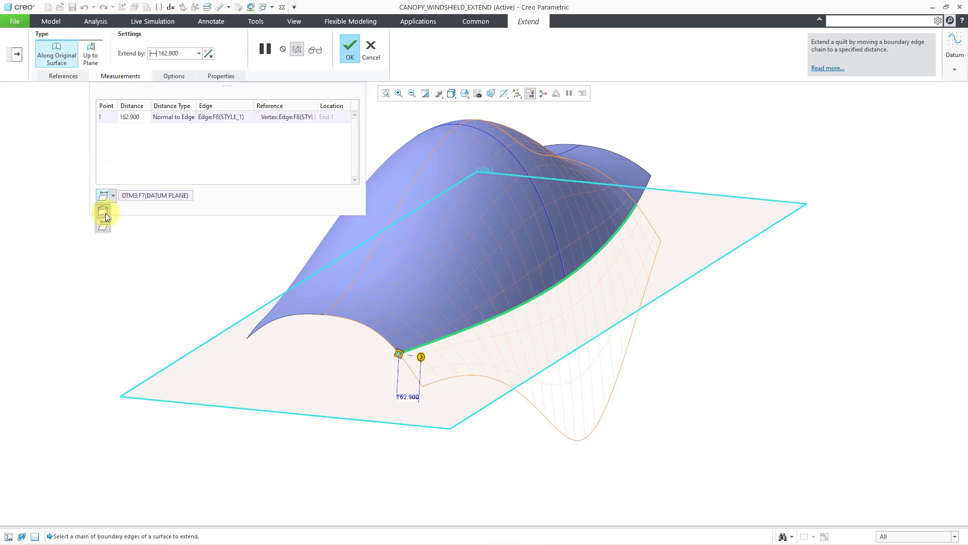
click(105, 212)
Step: Set the extension distance of measurement point 1 to 300
drag(415, 375, 424, 386)
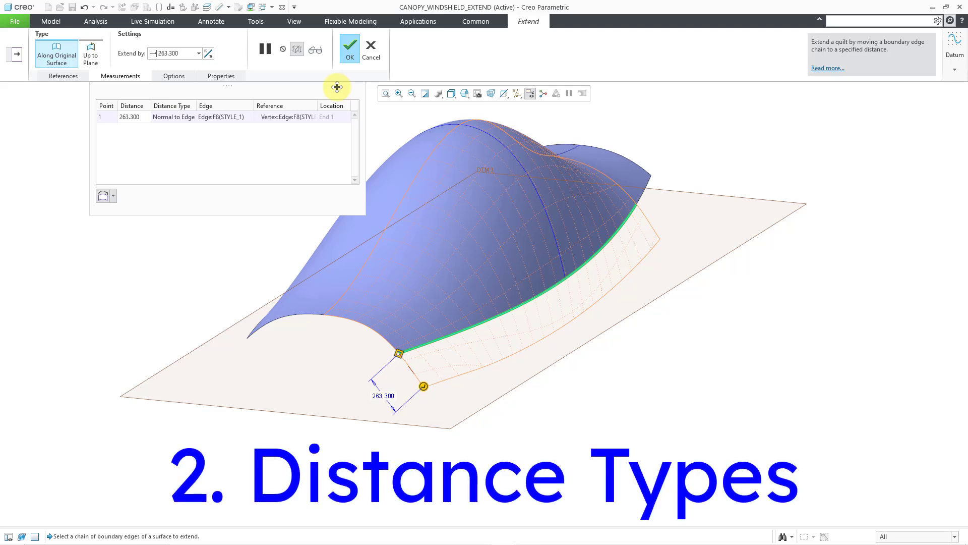
click(130, 120)
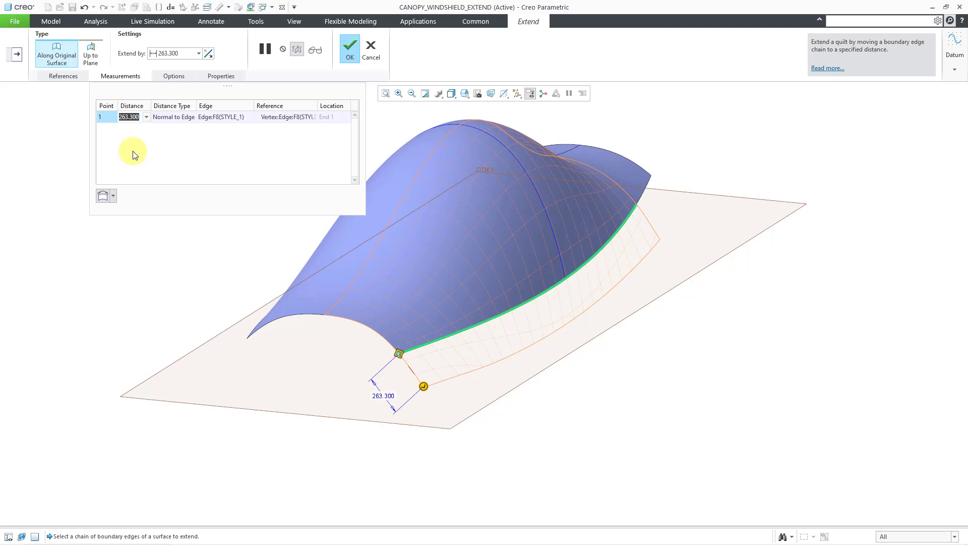
text(300)
key(Return)
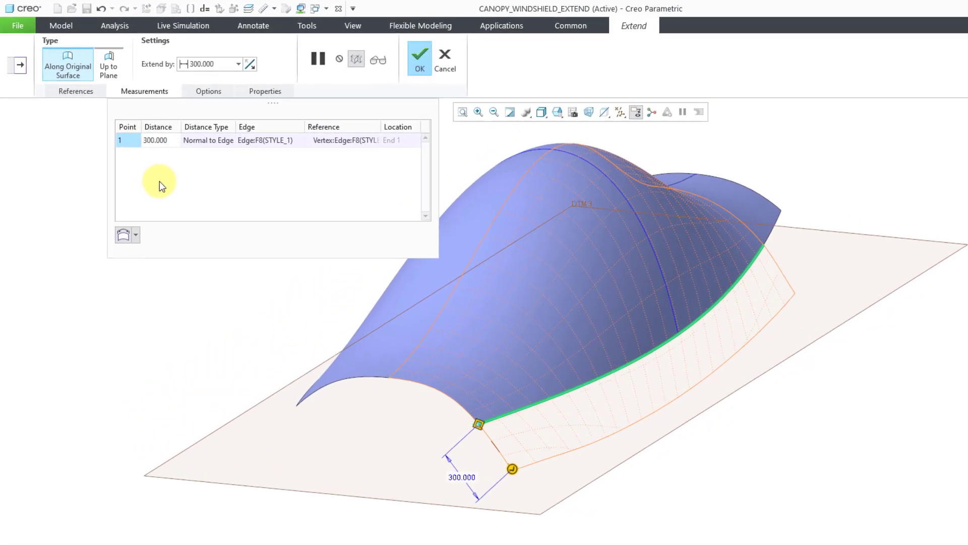
click(220, 143)
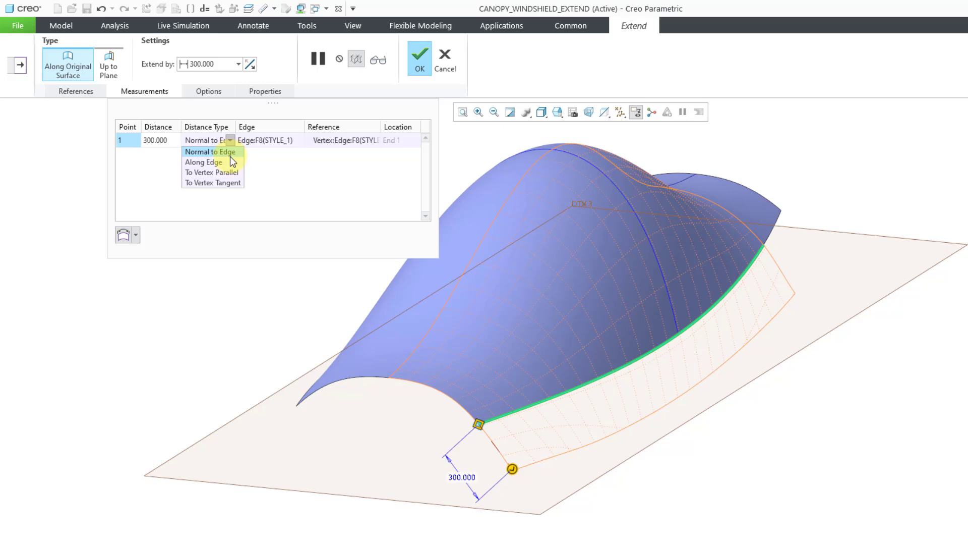
click(255, 209)
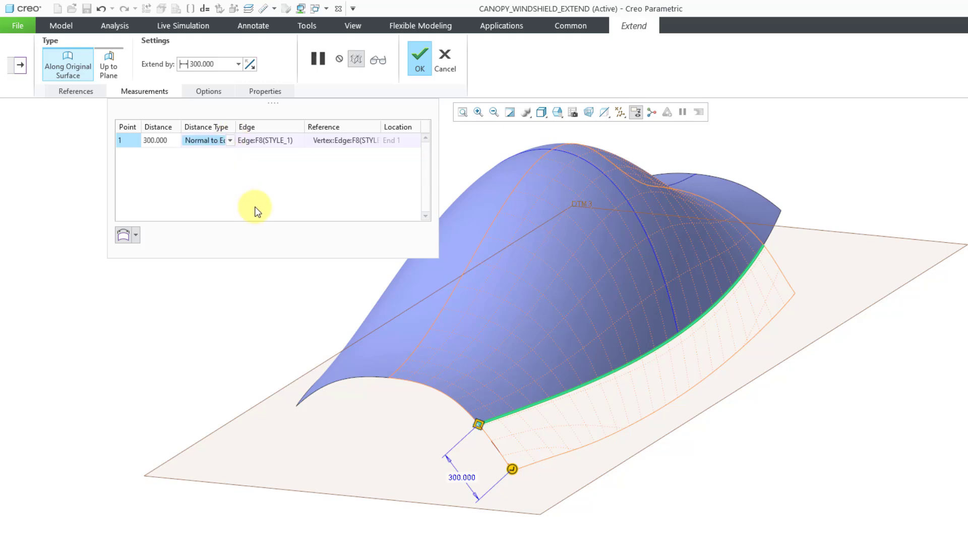
click(135, 235)
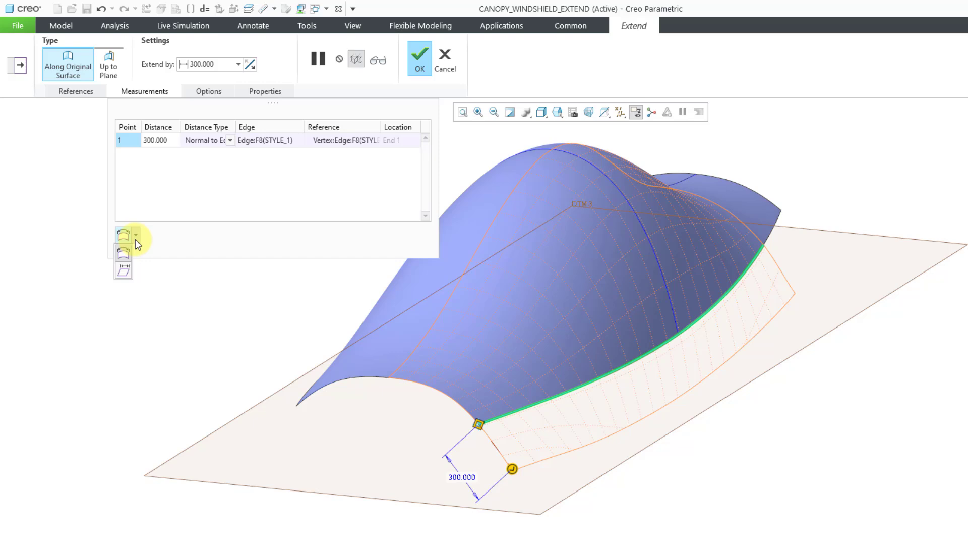
Step: Try the Along Edge distance type for measurement point 1, restore Normal to Edge, and cancel the Extend redefinition
click(229, 141)
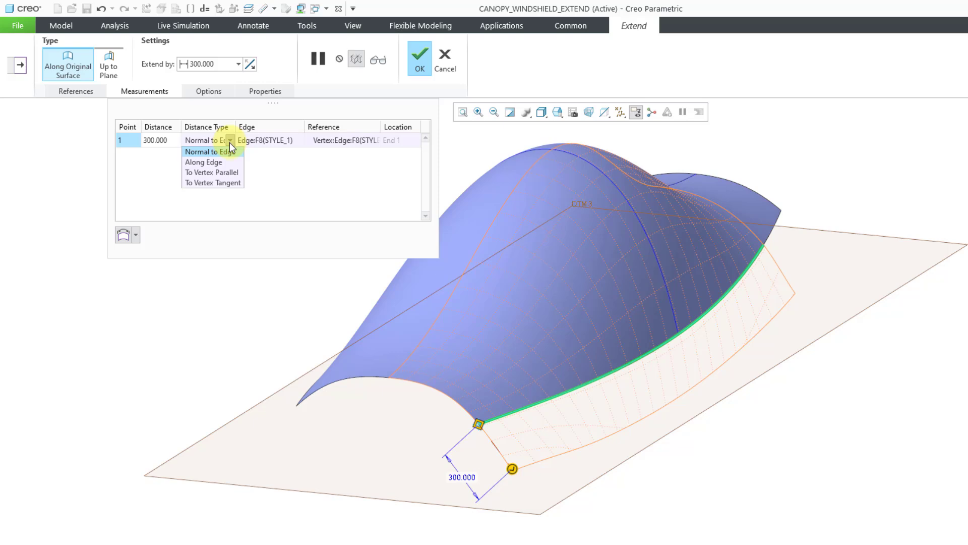
click(230, 161)
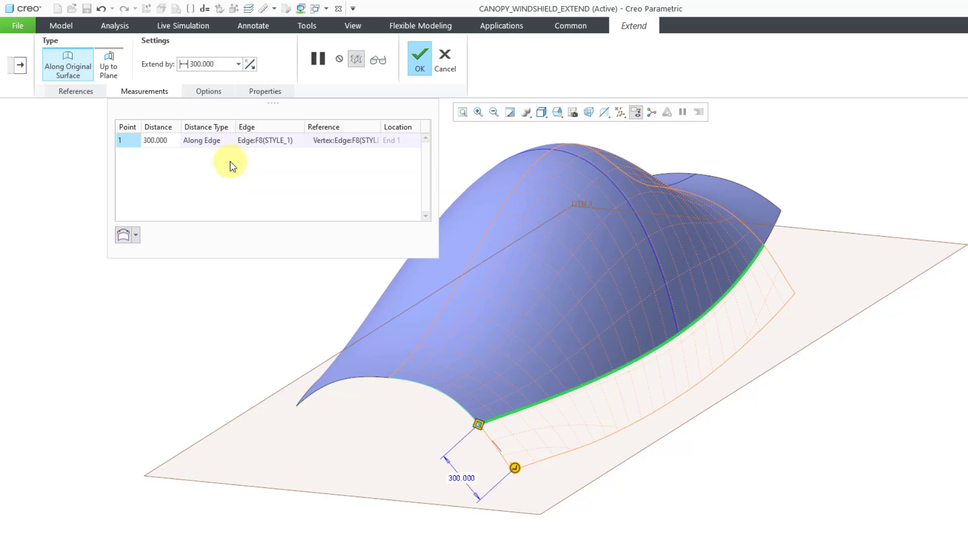
click(232, 142)
click(229, 142)
click(229, 150)
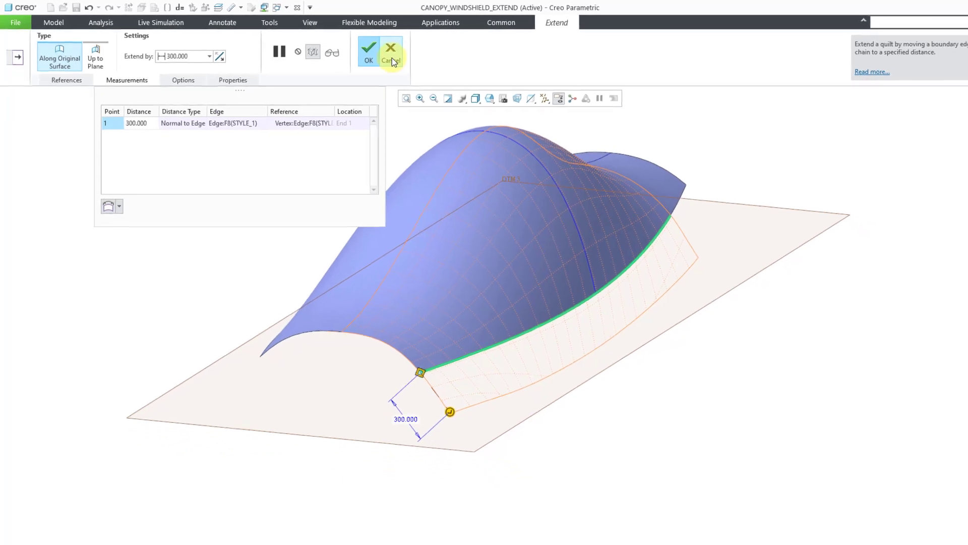
click(442, 60)
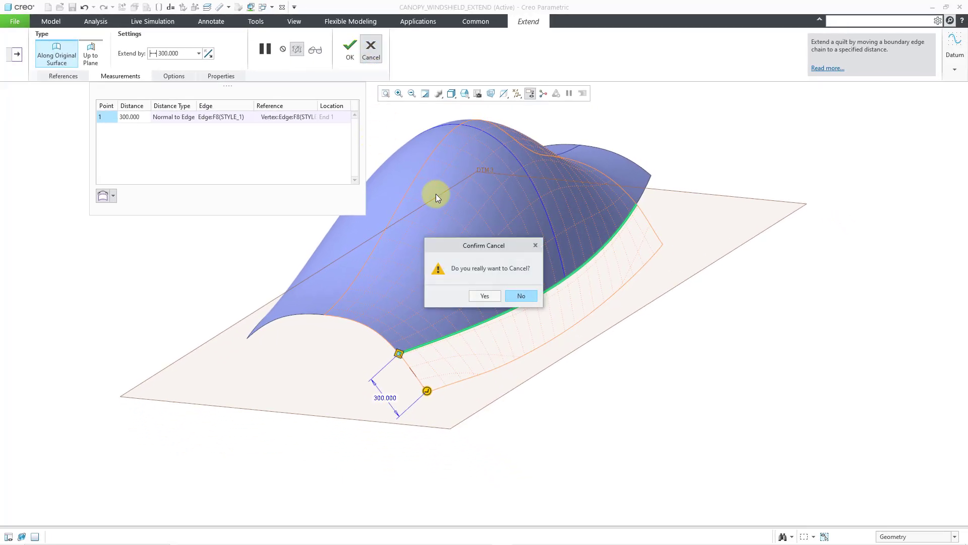
click(483, 295)
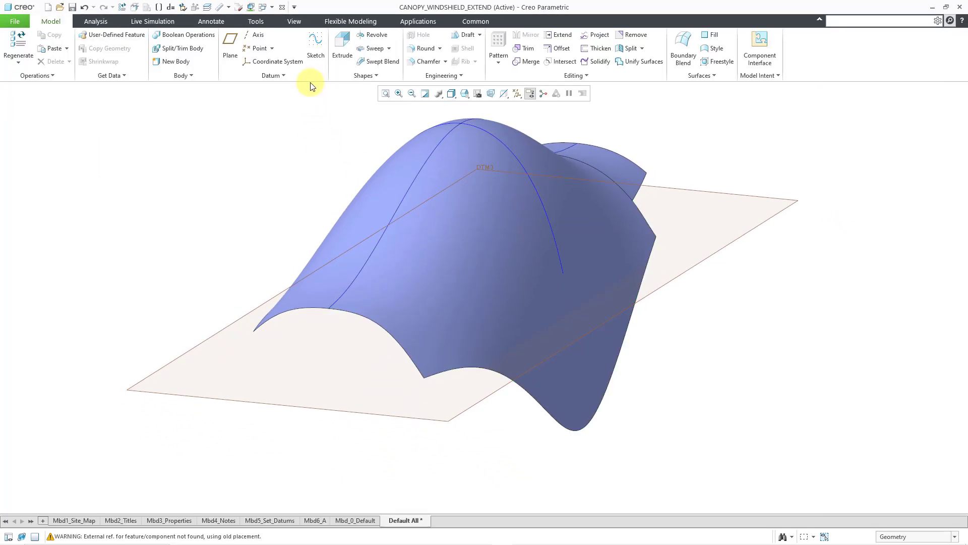
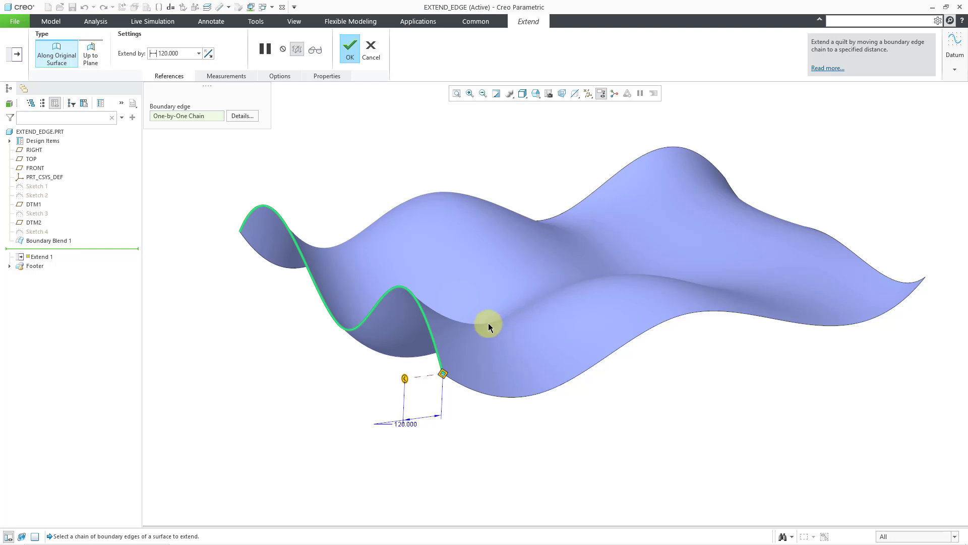
Step: Reduce the extension distance of the wavy surface's boundary edge to about 68 and orient the model to the FRONT view
mouse_move(488, 323)
middle_down()
mouse_move(476, 298)
mouse_move(480, 307)
middle_up()
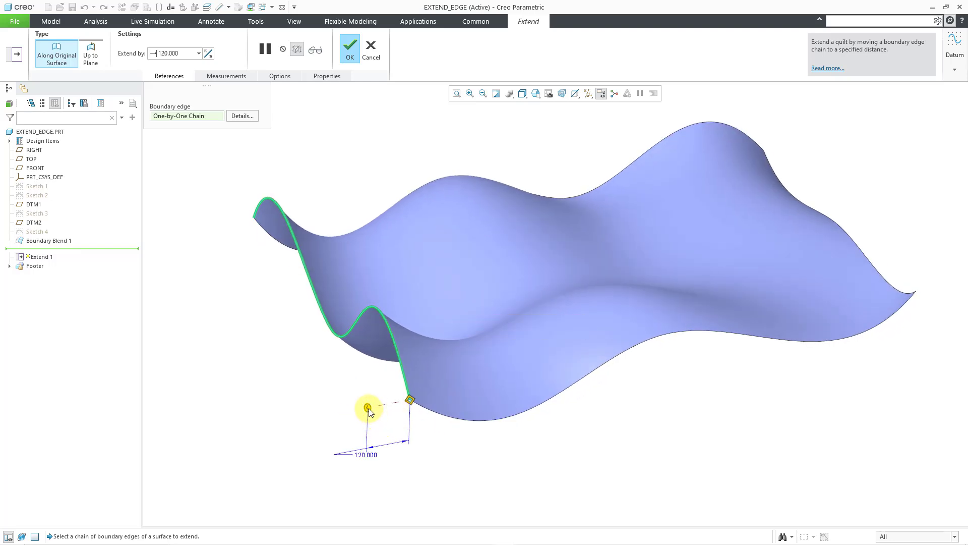
drag(368, 407, 385, 404)
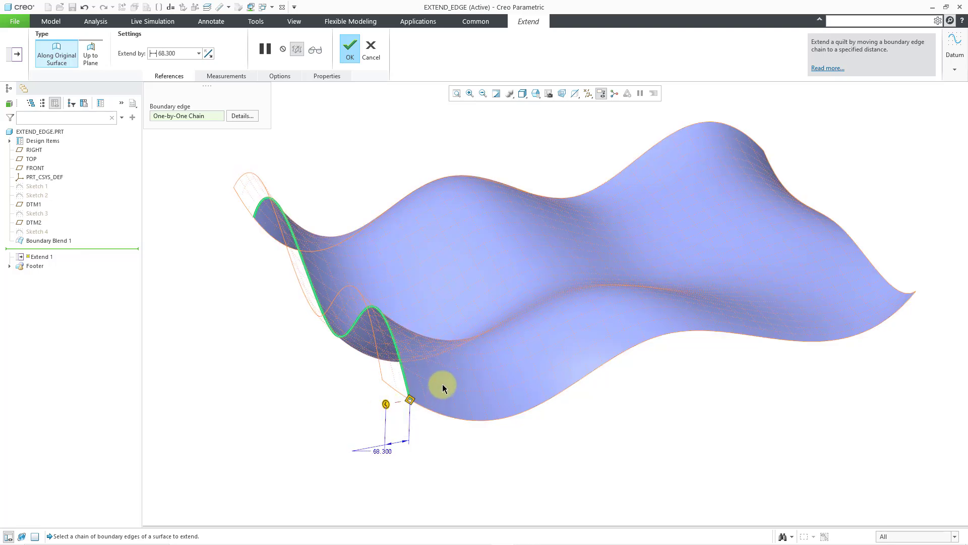
middle_drag(443, 382, 416, 380)
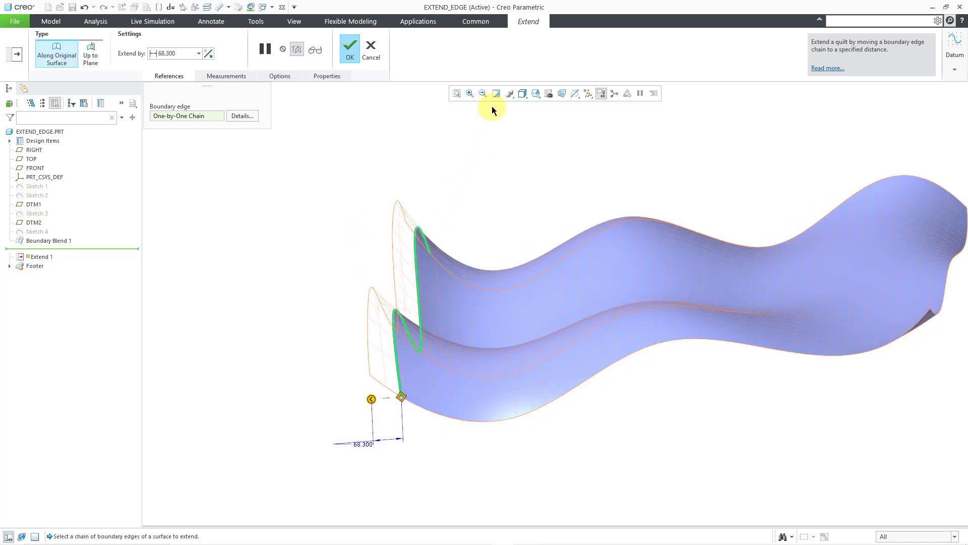
click(534, 96)
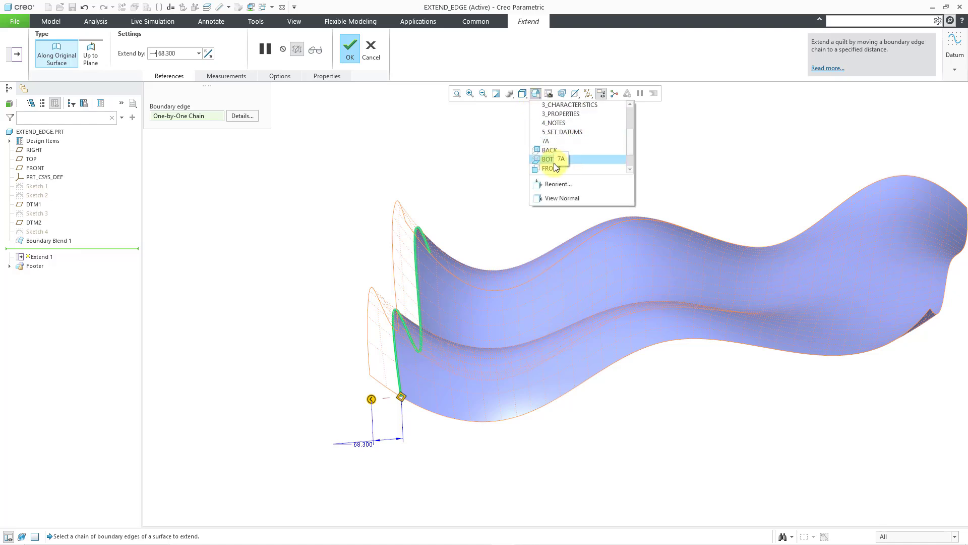
click(554, 167)
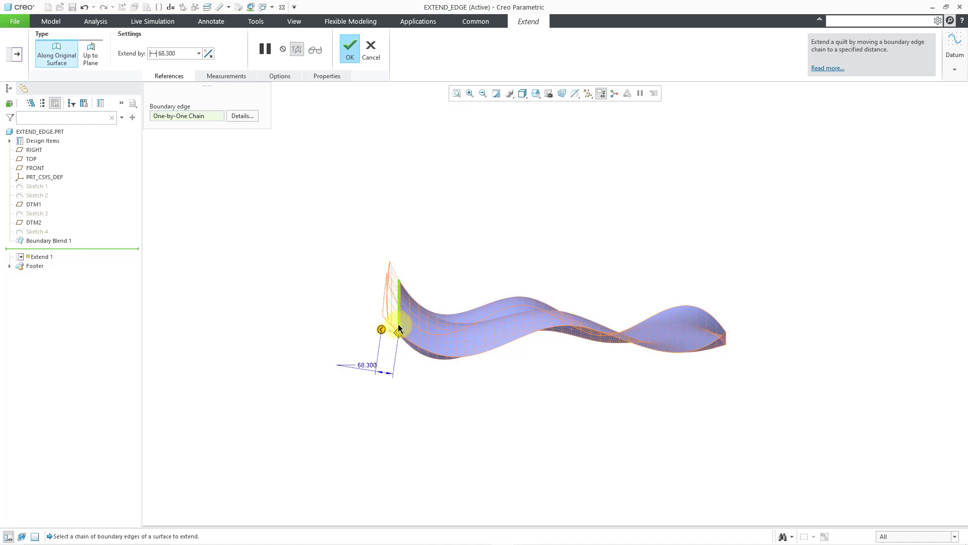
scroll(389, 329, up, 3)
scroll(344, 216, up, 1)
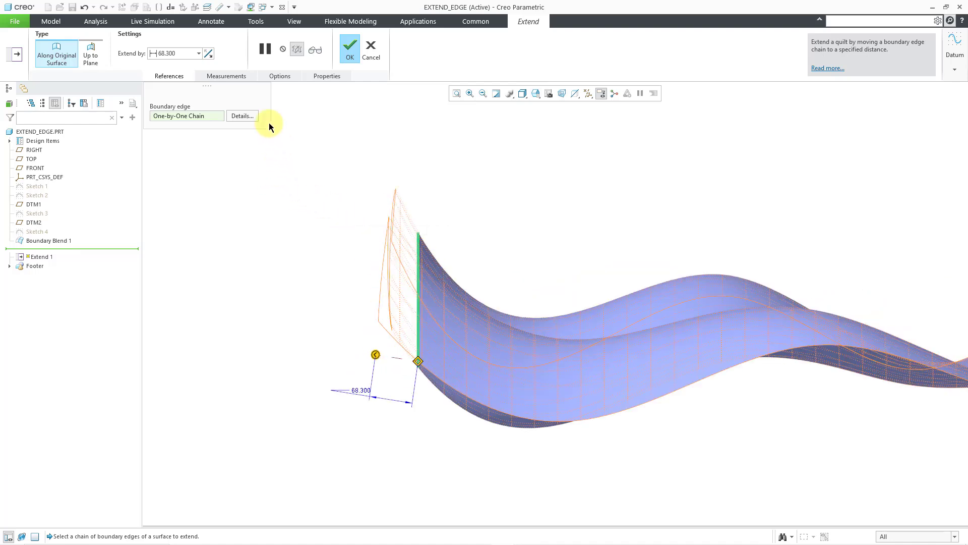
Step: Increase the extension distance of the wavy edge to about 86, measured normal to the edge
click(237, 76)
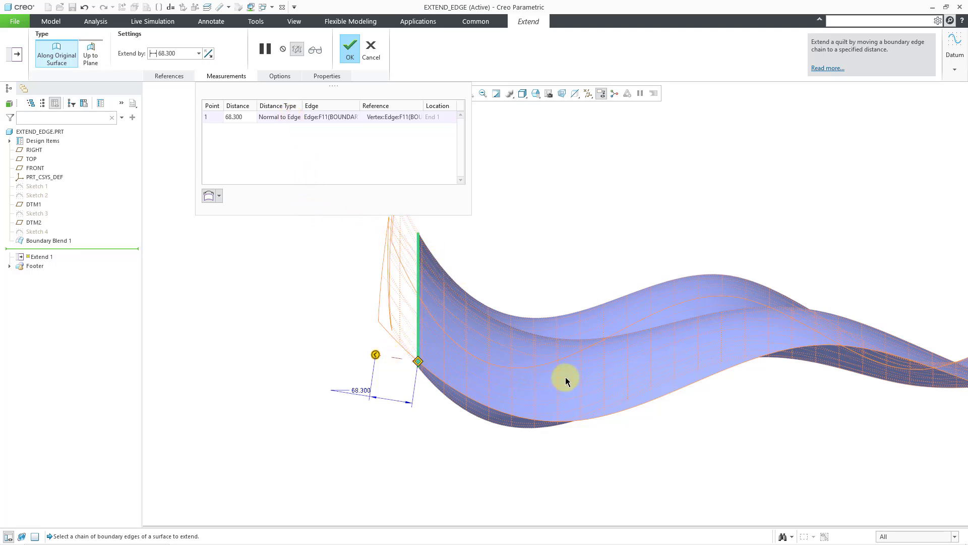
shift+middle_drag(506, 372, 558, 413)
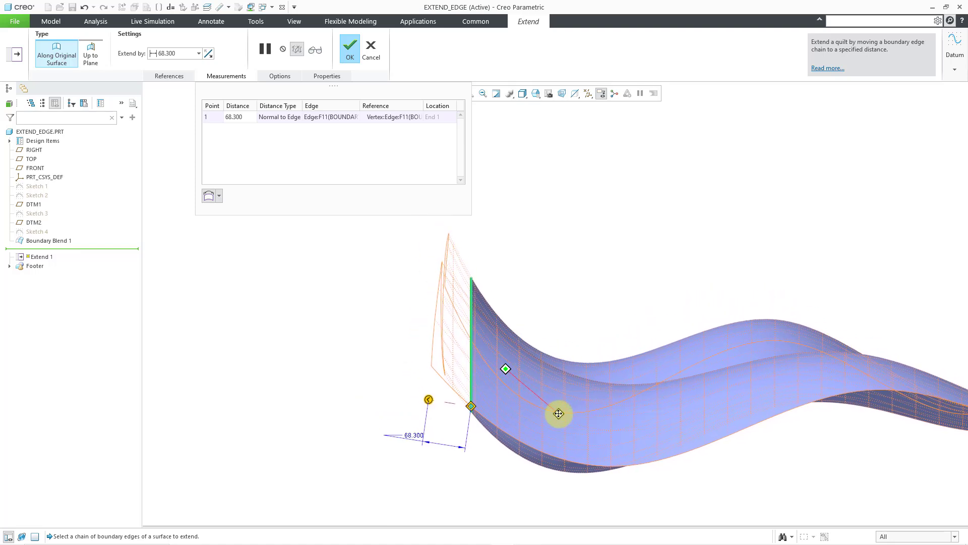
click(429, 400)
mouse_move(430, 401)
mouse_down()
mouse_move(410, 391)
mouse_move(417, 389)
mouse_up()
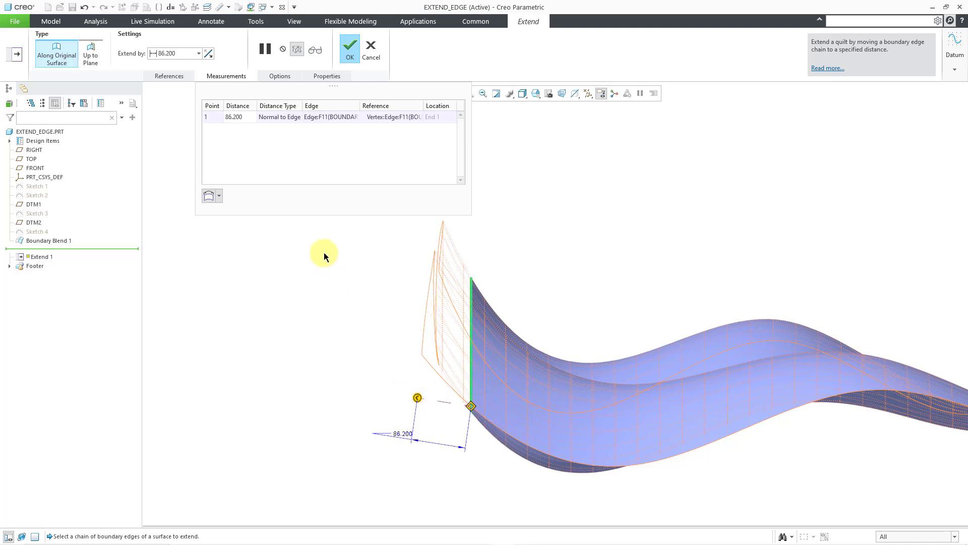
Step: Check the extension side options, try the Along Edge distance type for the measurement point, and restore Normal to Edge
click(277, 76)
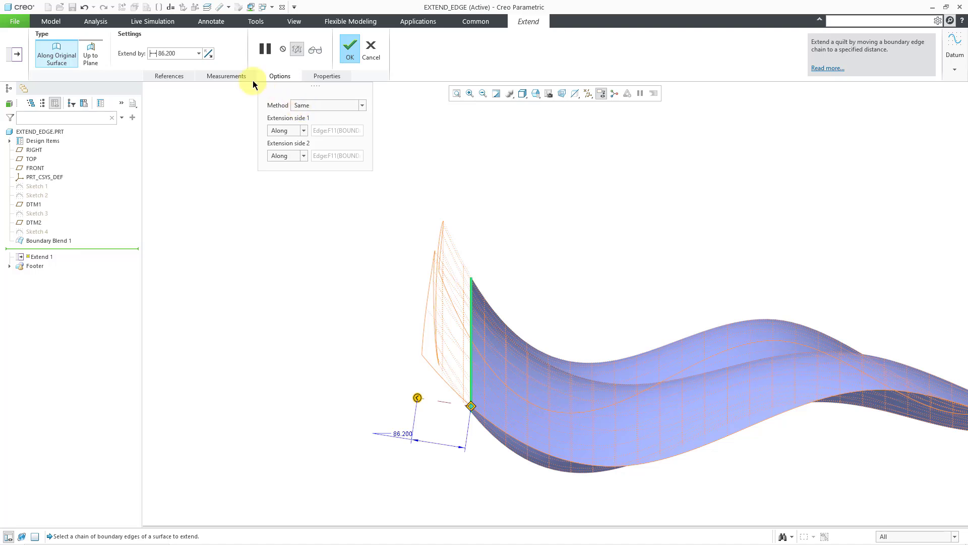
click(231, 76)
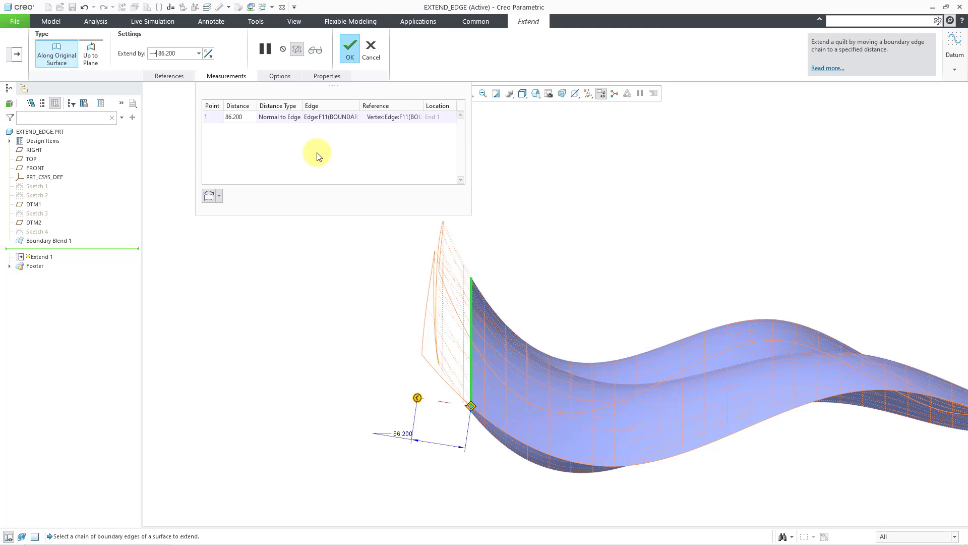
click(288, 75)
click(229, 76)
click(280, 119)
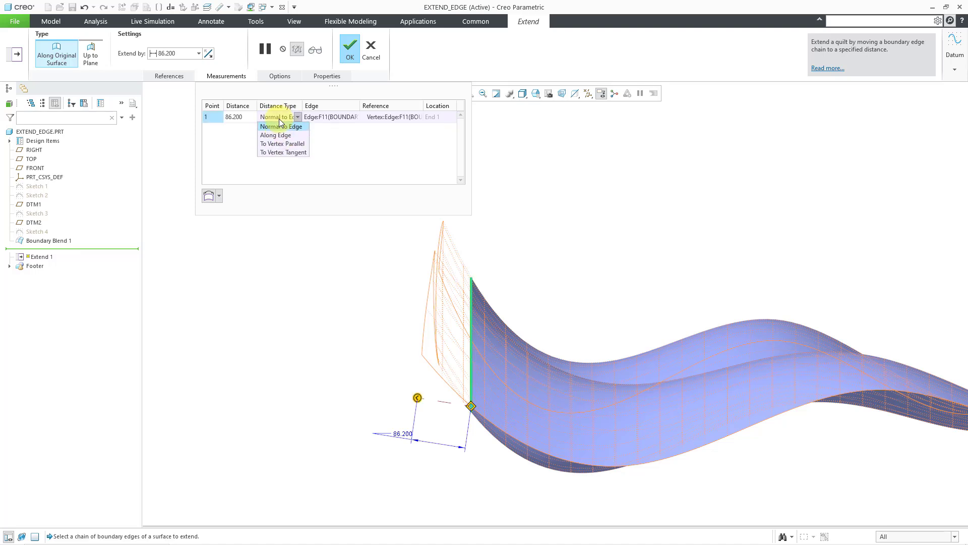
click(303, 135)
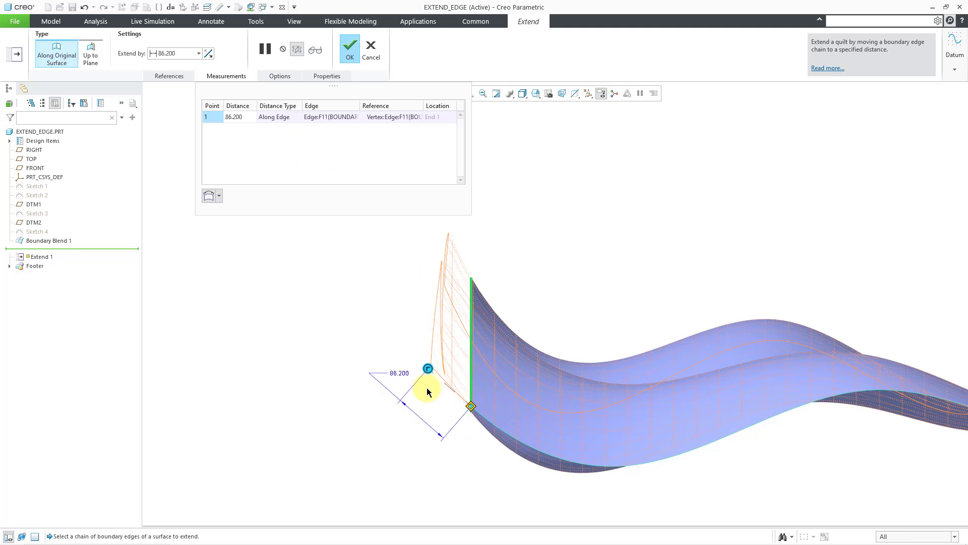
click(295, 117)
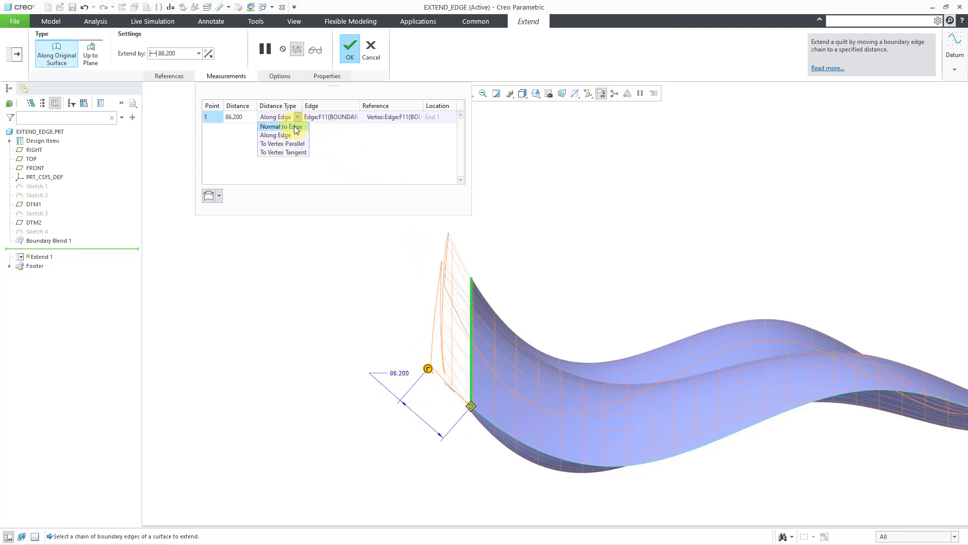
click(295, 126)
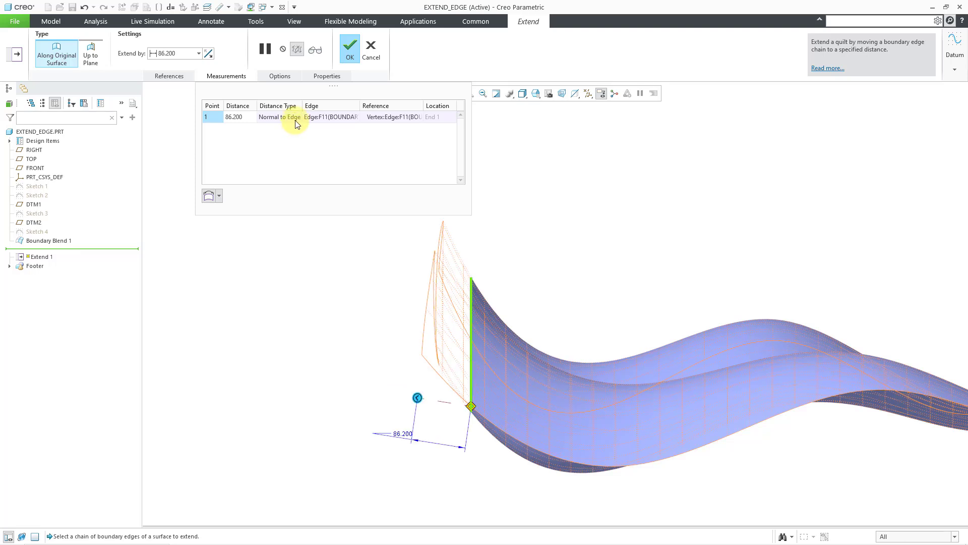
Step: Measure the extension with the Along Edge distance type, increase its distance to about 105, and complete the Extend feature
click(295, 118)
click(297, 135)
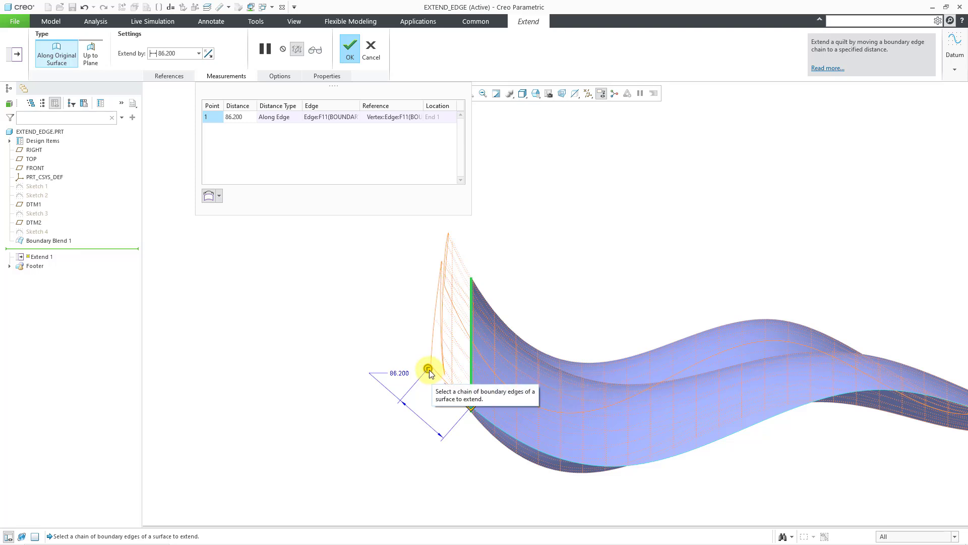
mouse_move(427, 368)
mouse_down()
mouse_move(411, 354)
mouse_move(419, 361)
mouse_up()
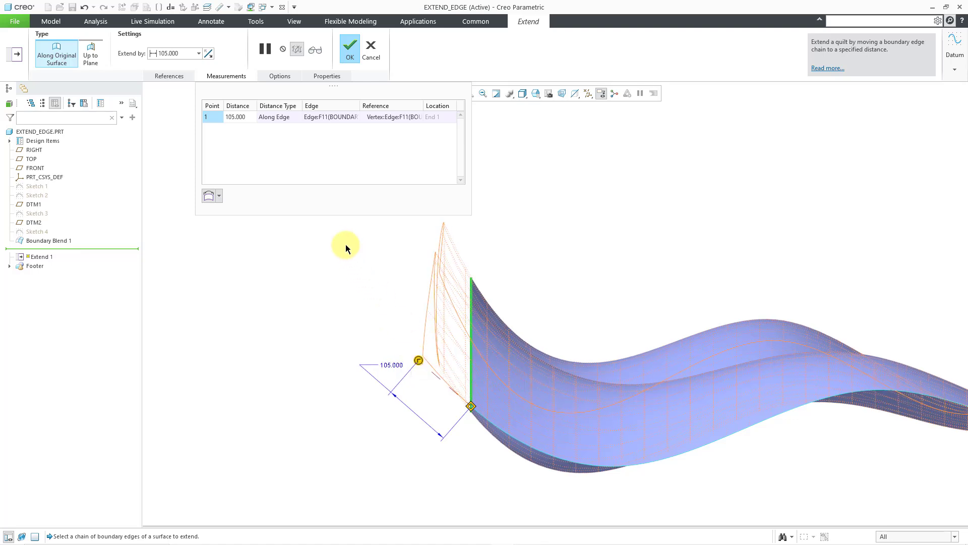
click(294, 118)
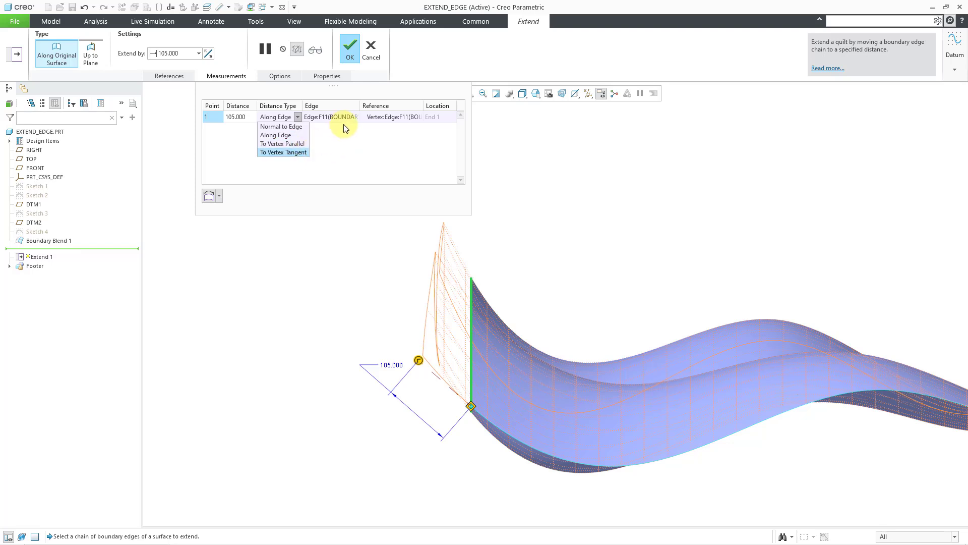
click(376, 144)
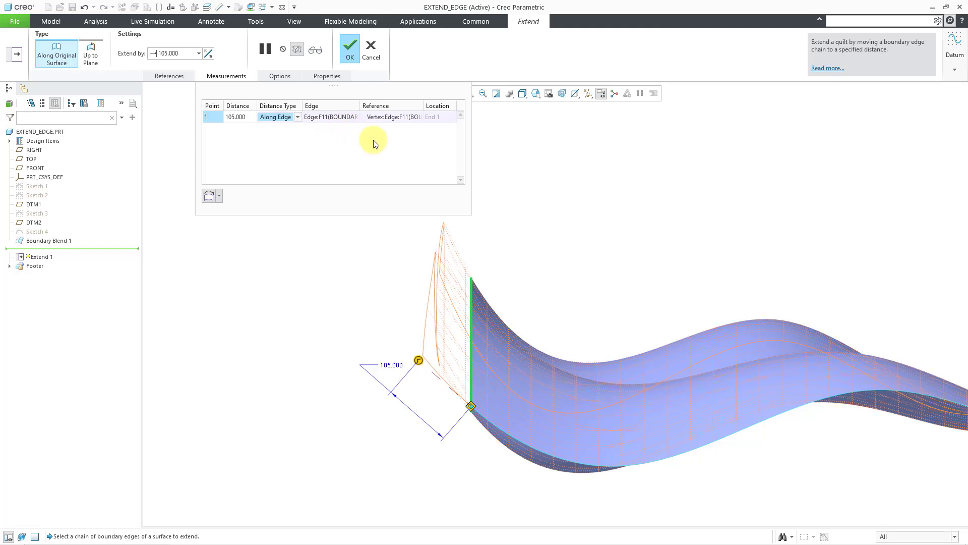
click(355, 49)
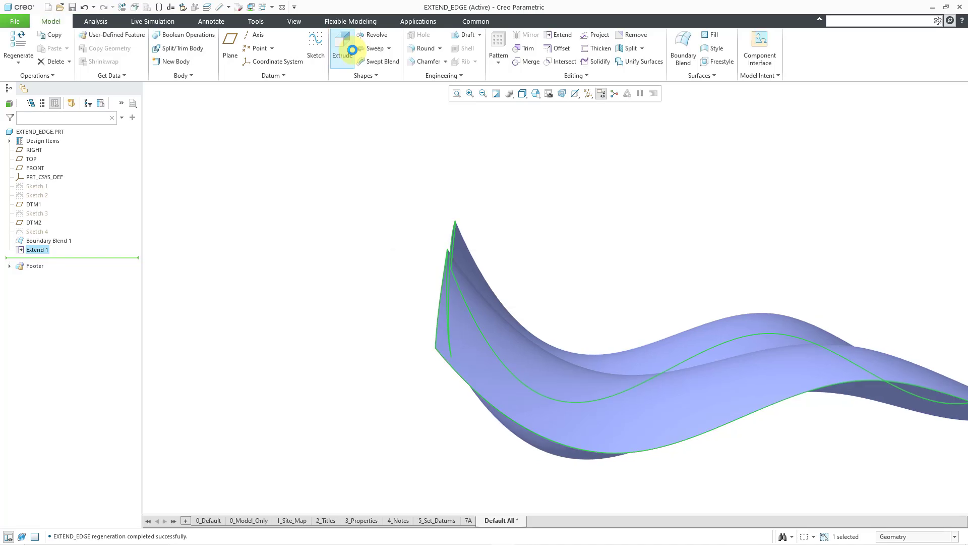
Step: Switch to the EXTEND_VERTEX.PRT part window and examine the notch in the surface's end
click(271, 8)
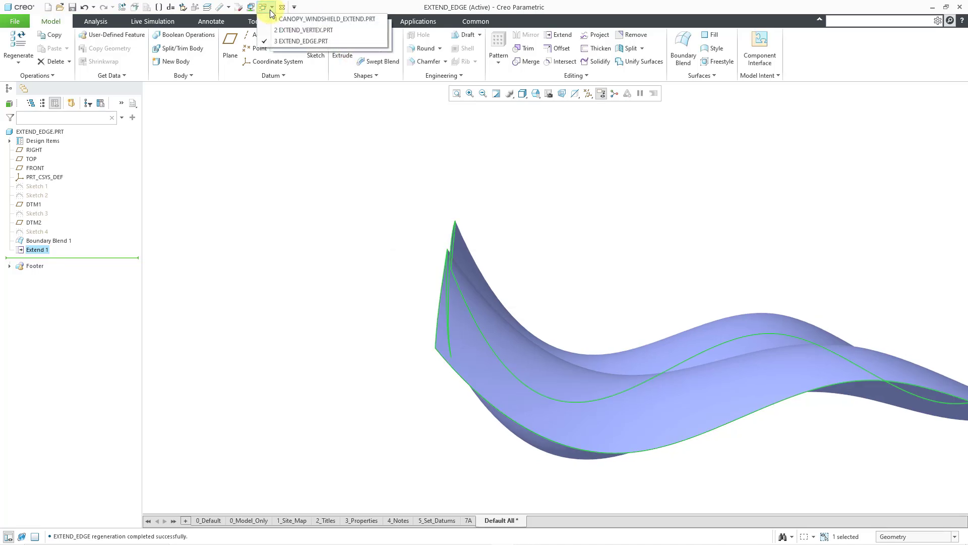
click(289, 31)
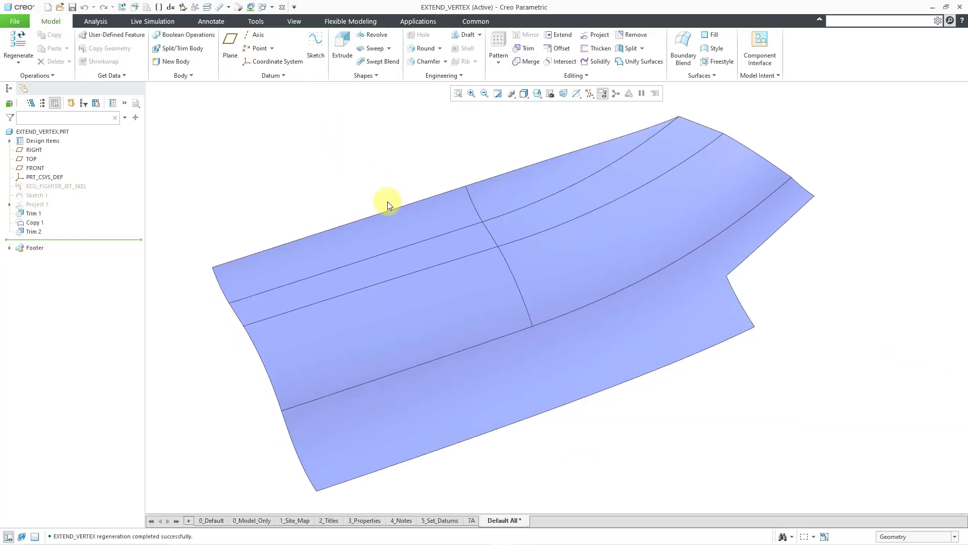
mouse_move(512, 310)
middle_down()
mouse_move(495, 263)
mouse_move(553, 272)
mouse_move(525, 282)
middle_up()
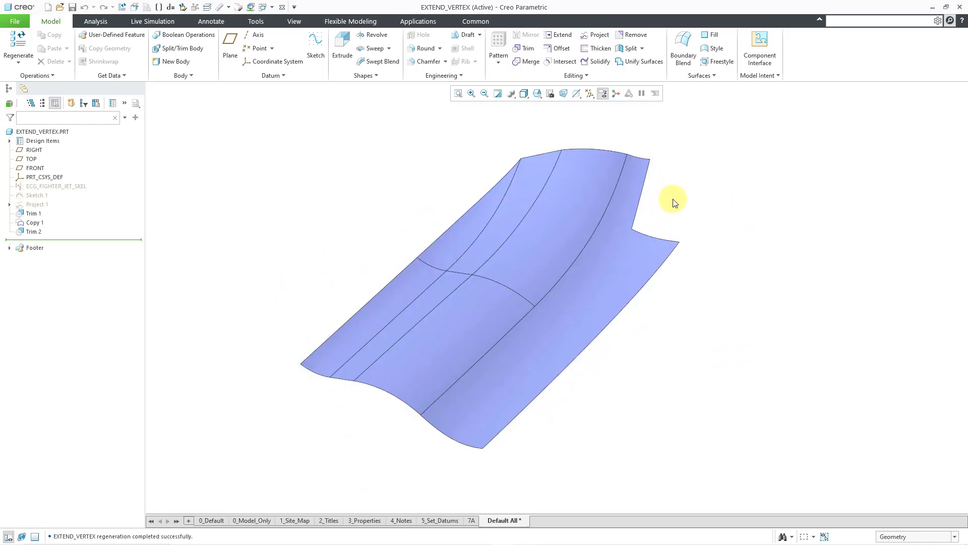
mouse_move(670, 202)
shift+middle_down()
mouse_move(641, 235)
mouse_move(648, 277)
mouse_move(634, 337)
mouse_move(654, 272)
mouse_move(633, 255)
mouse_move(628, 267)
shift+middle_up()
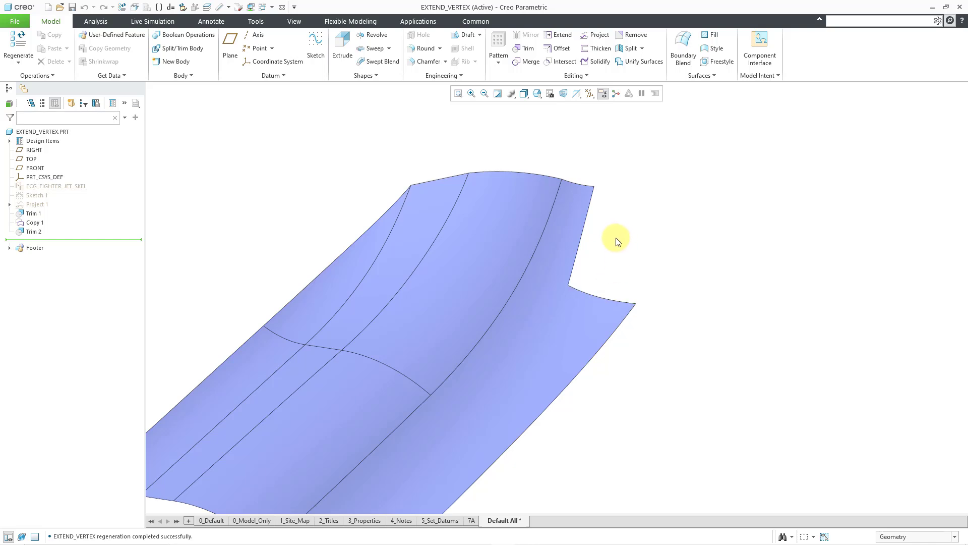
scroll(599, 329, down, 3)
scroll(599, 328, up, 3)
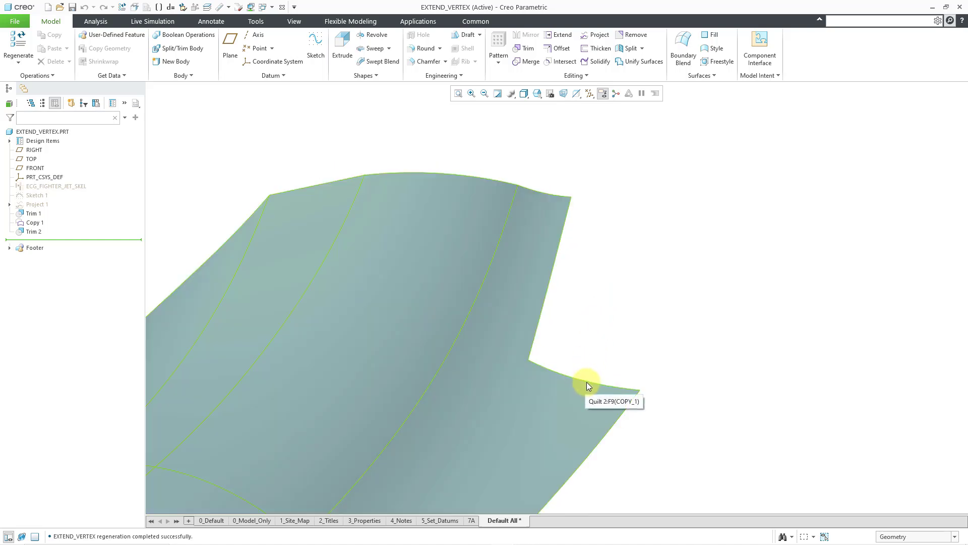
Step: Start an Extend feature on the short curved edge of the notch and set its distance to about 578
click(586, 382)
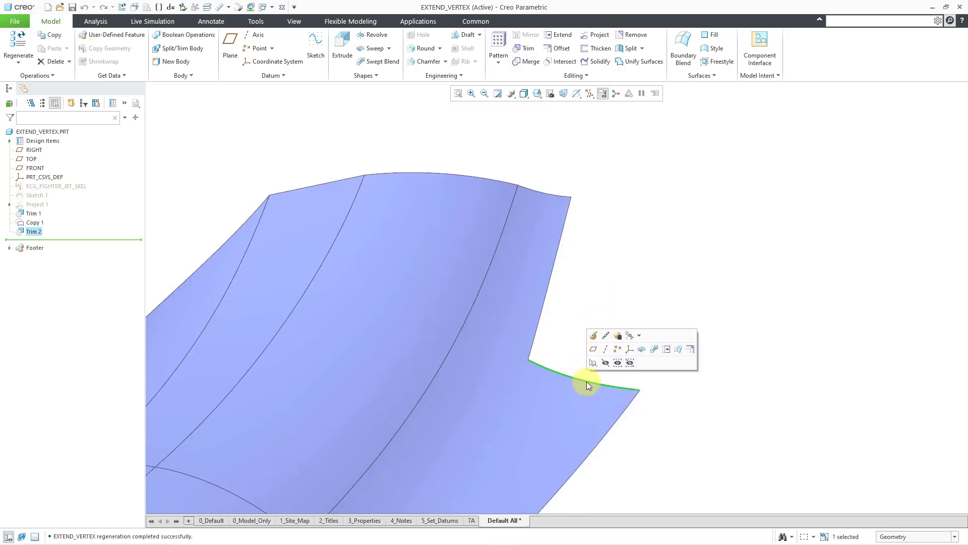
click(666, 349)
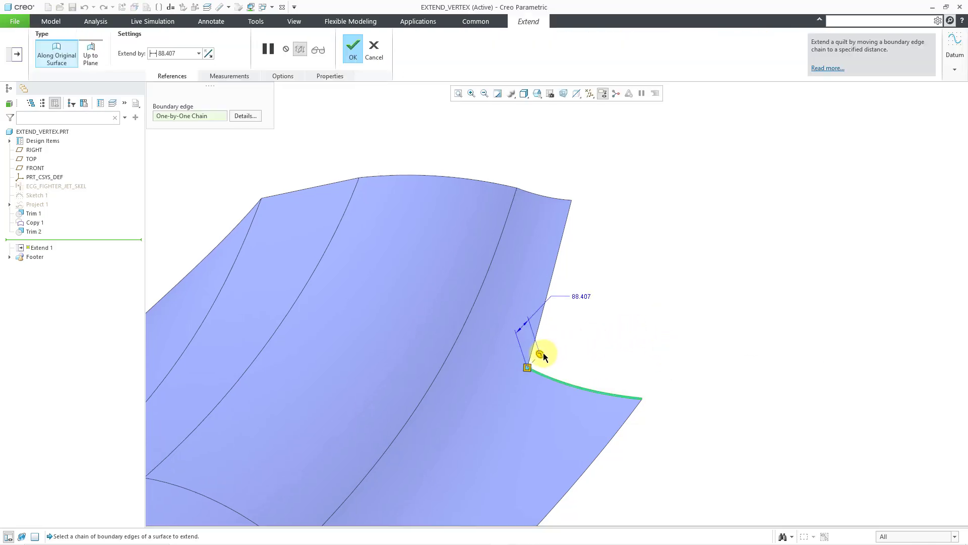
drag(539, 353, 542, 245)
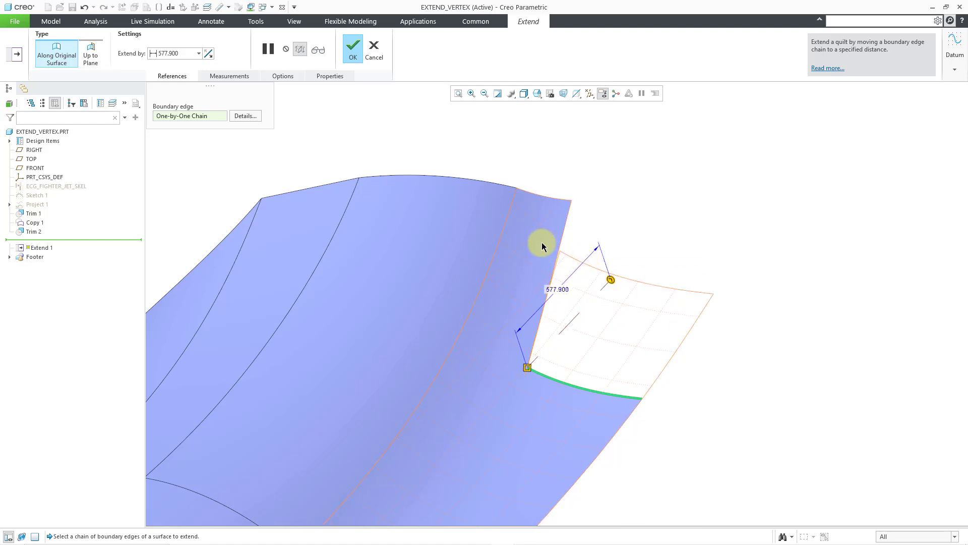
scroll(555, 245, up, 4)
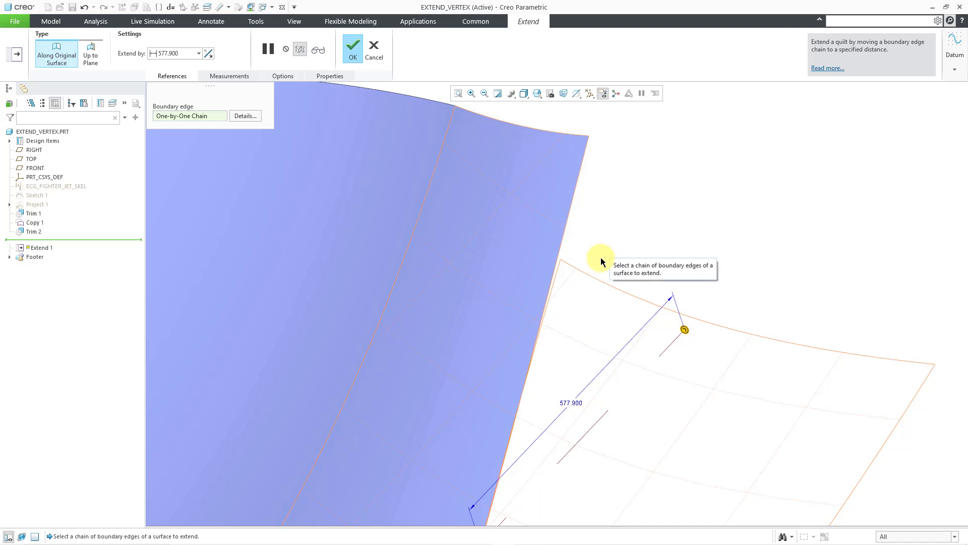
Step: Increase the notch edge's extension distance to about 915 and complete the Extend feature
scroll(691, 307, down, 2)
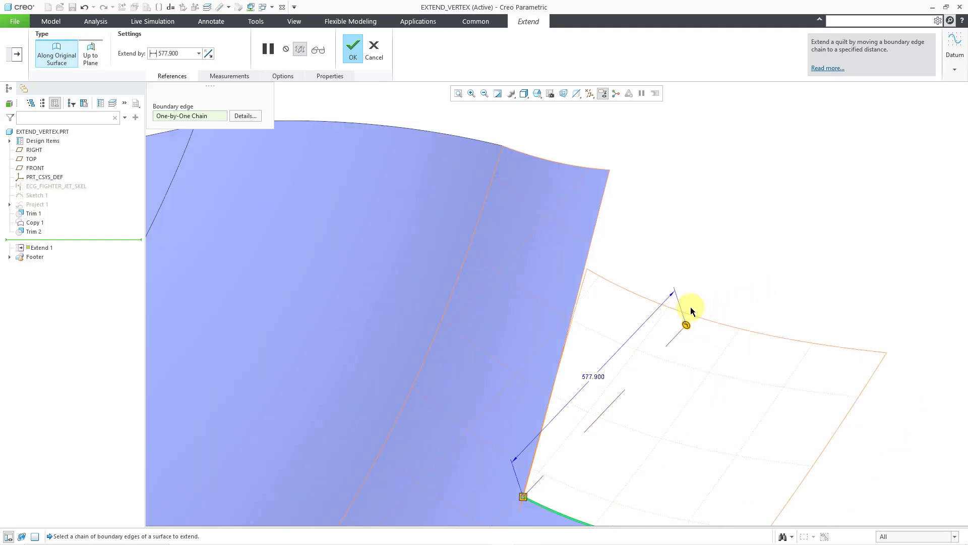
drag(686, 327, 756, 195)
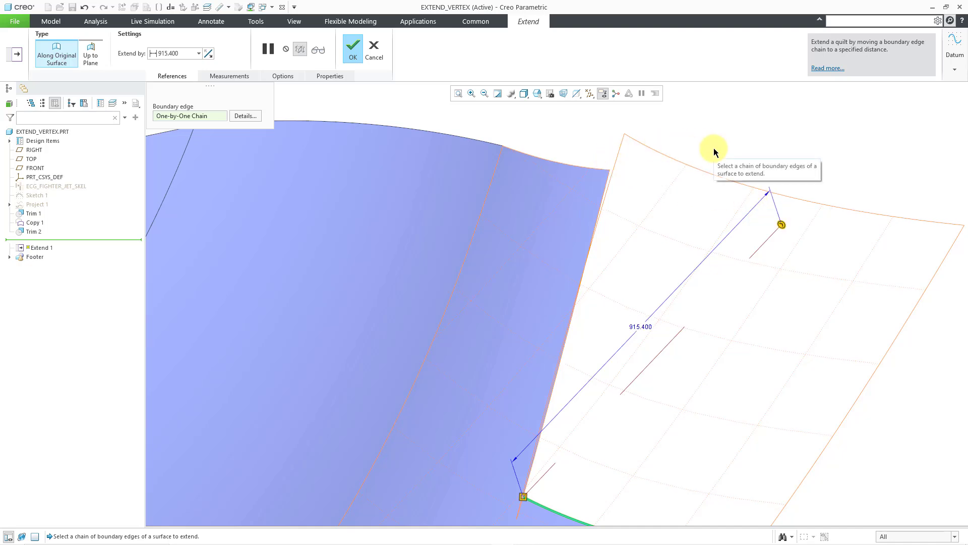
click(357, 56)
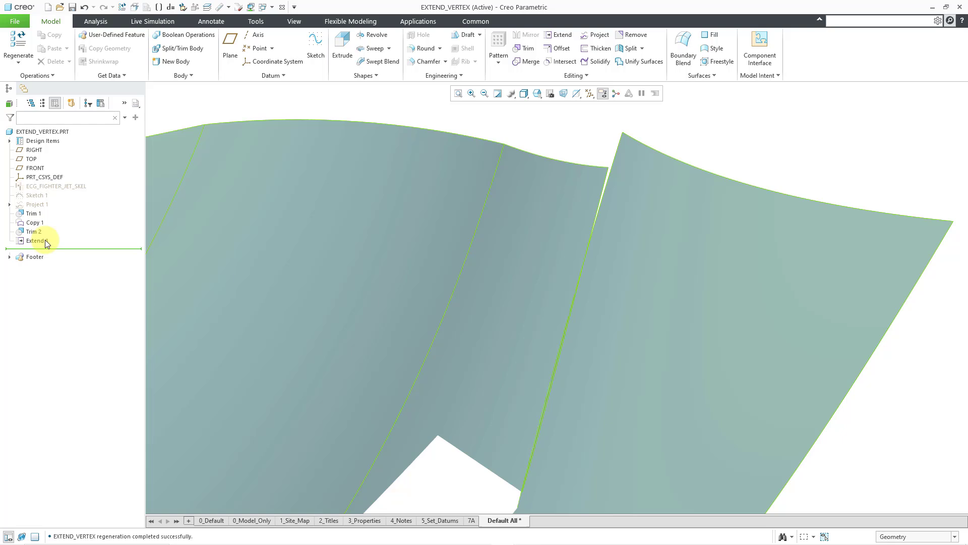
Step: Redefine Extend 1 with the To Vertex Parallel distance type for its measurement point and complete the feature
click(44, 240)
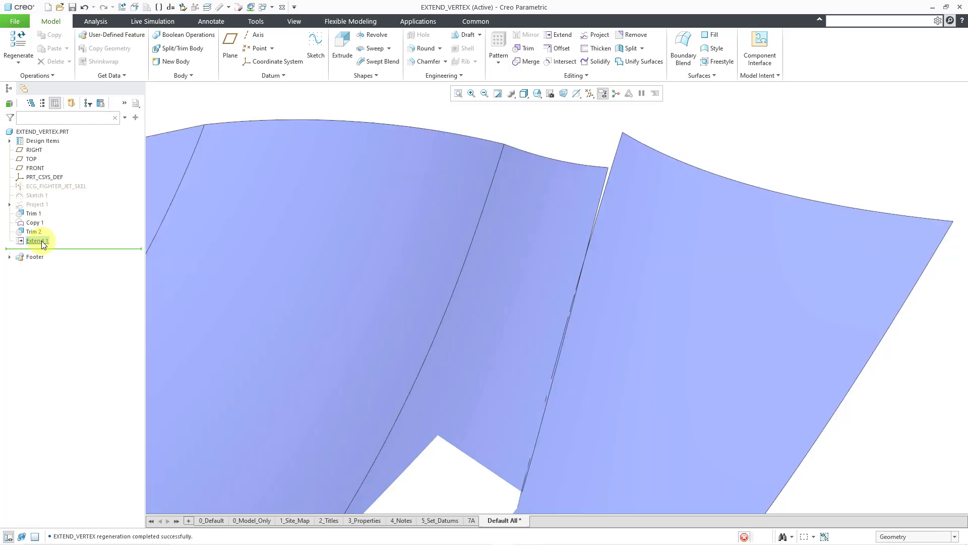
click(60, 198)
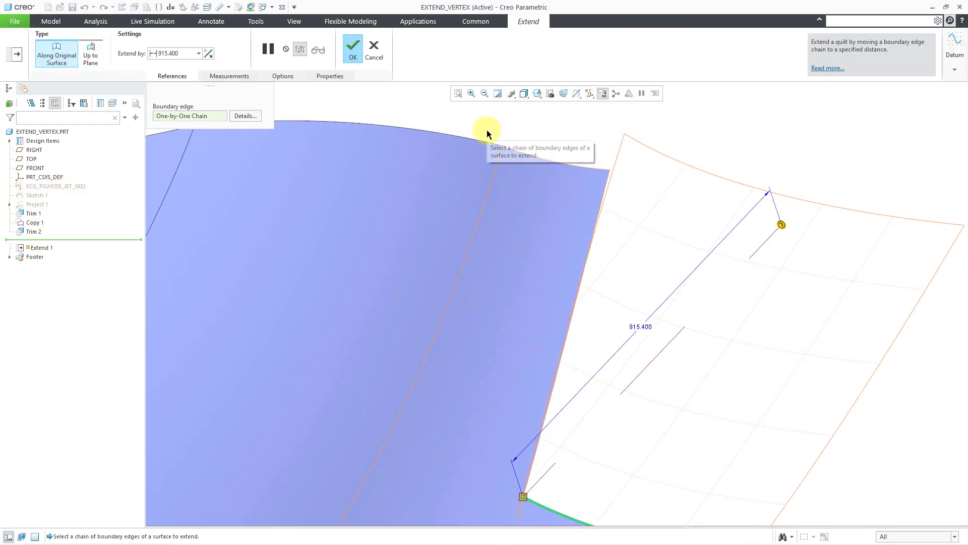
scroll(488, 130, down, 2)
click(287, 76)
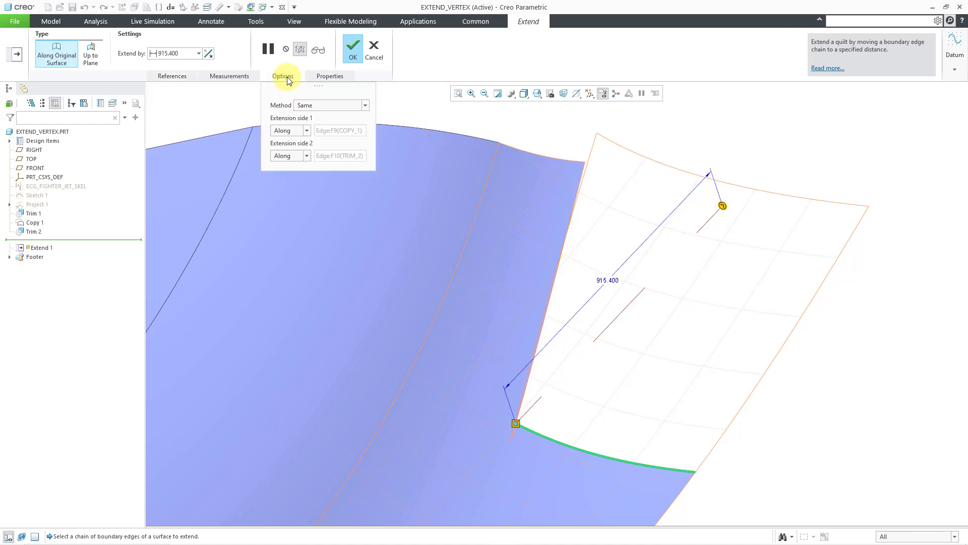
click(247, 76)
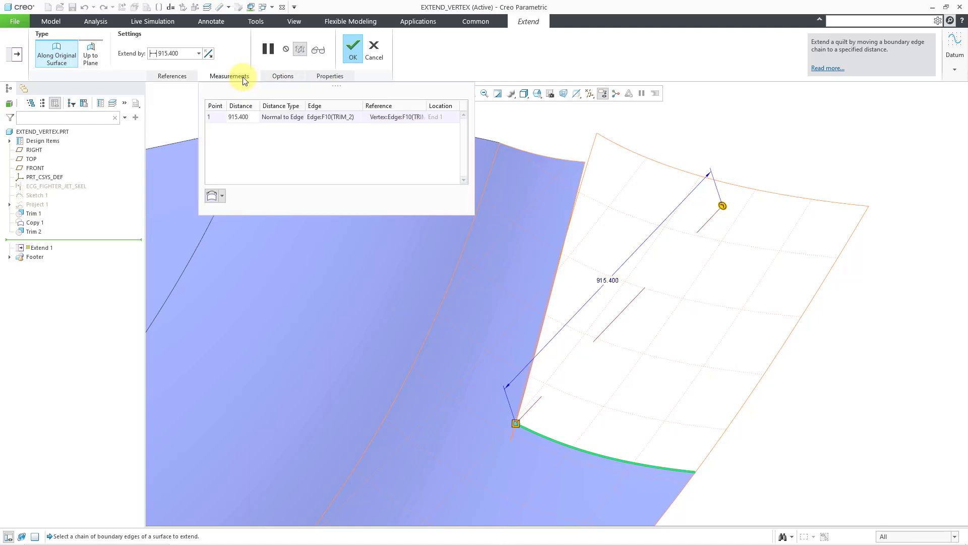
click(295, 117)
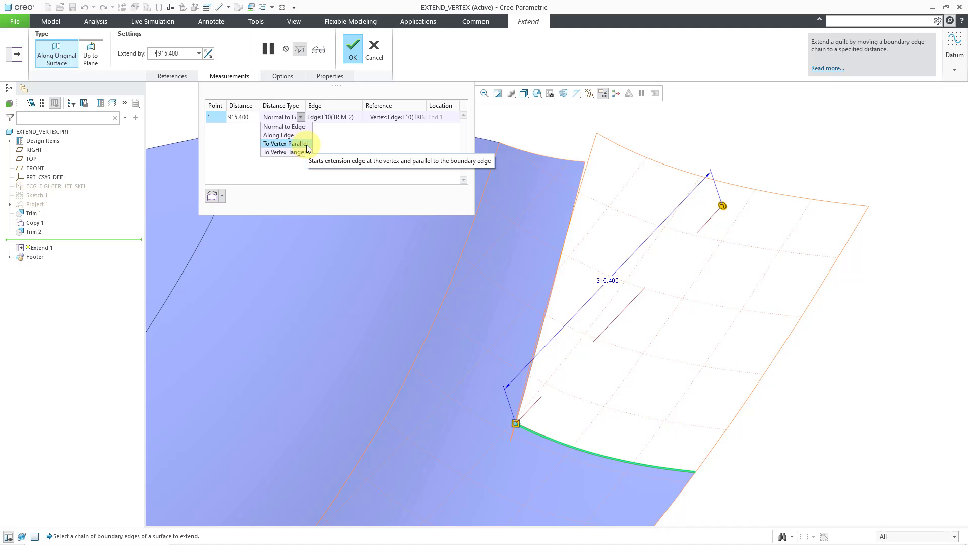
click(285, 144)
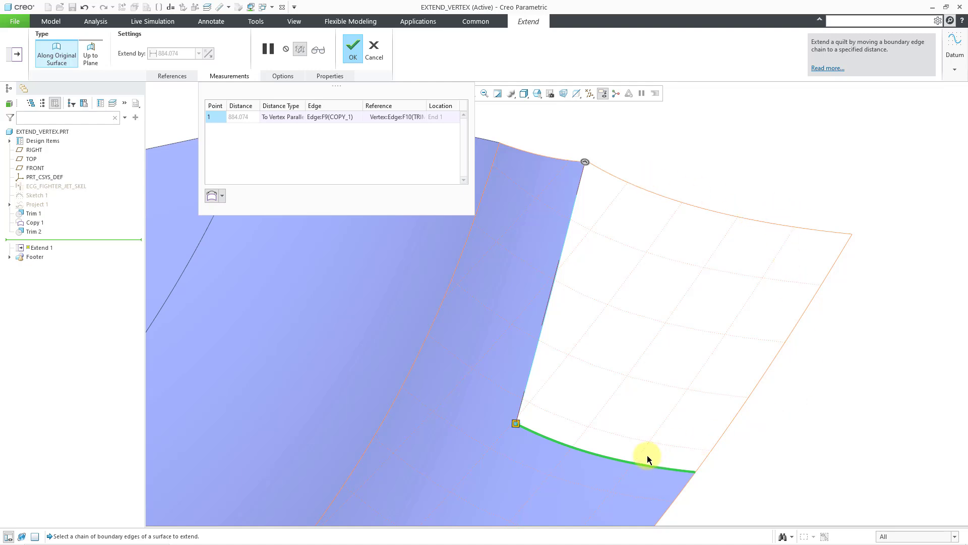
middle_click(640, 150)
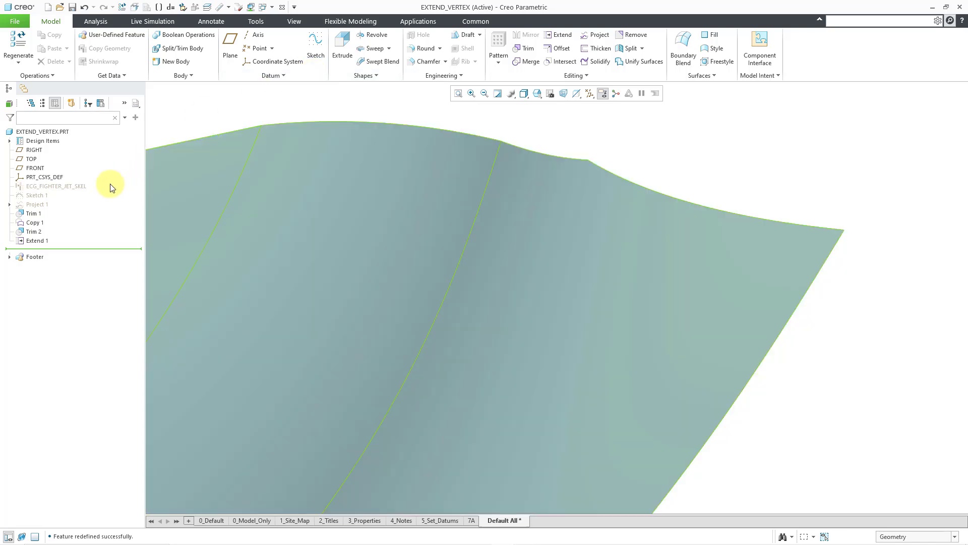
Step: Redefine Extend 1 with the To Vertex Tangent distance type for its measurement point and complete the feature
click(39, 241)
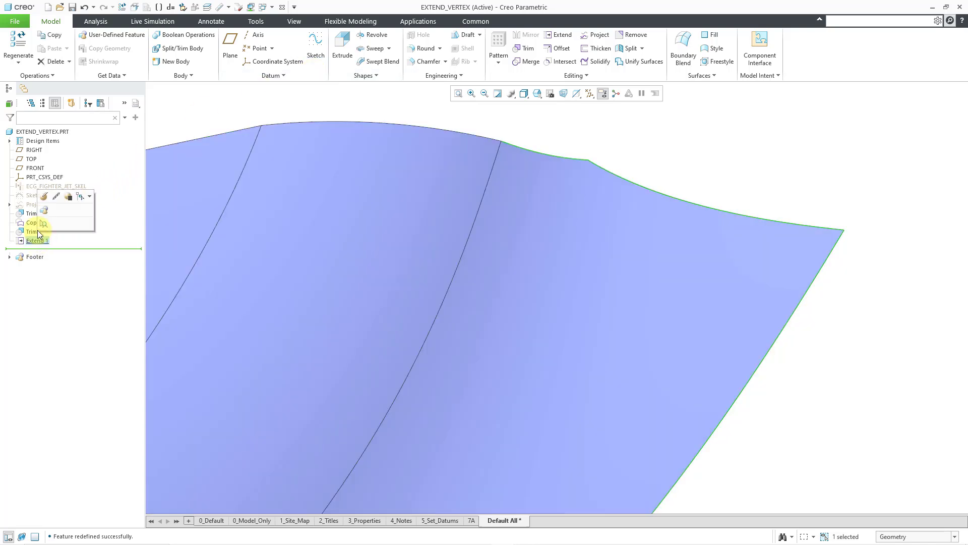
click(44, 198)
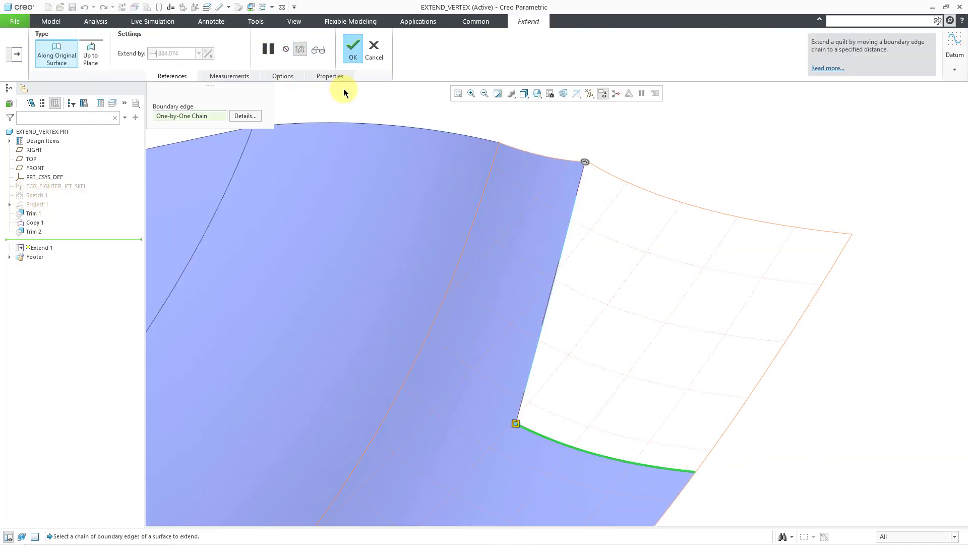
click(239, 76)
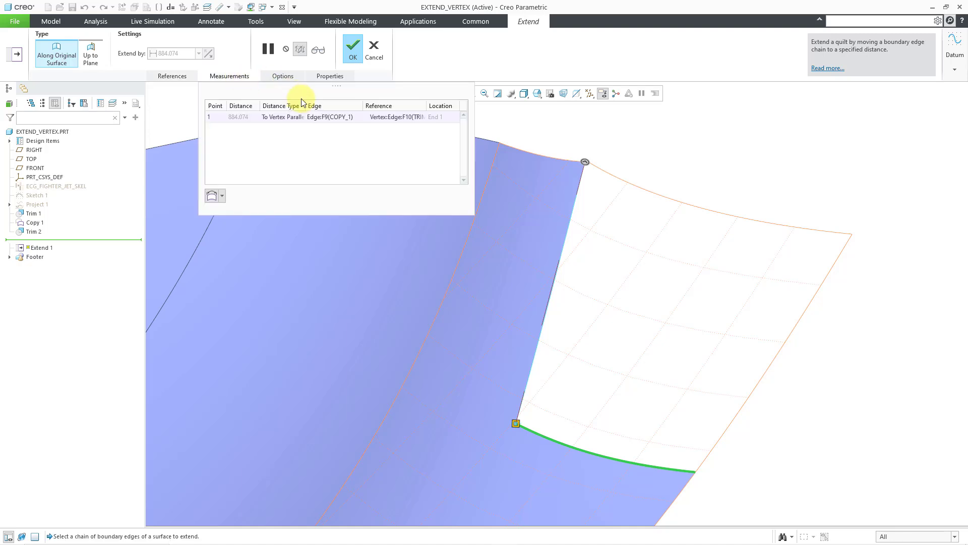
click(304, 121)
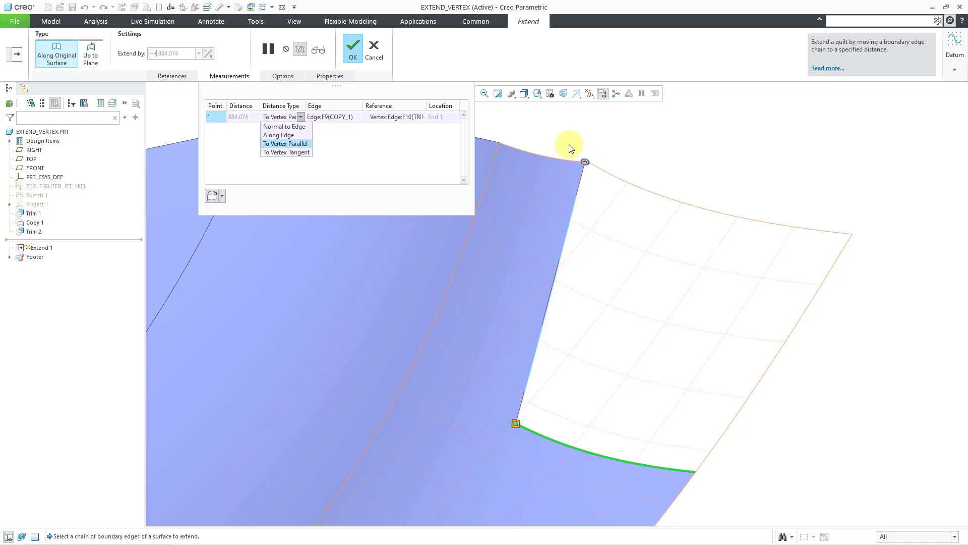
click(551, 132)
scroll(586, 172, up, 3)
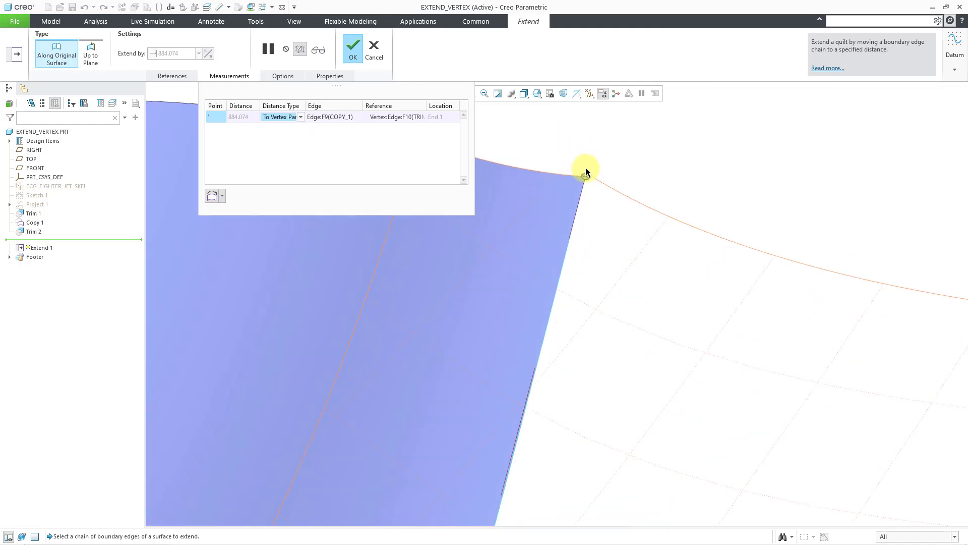
scroll(585, 162, up, 3)
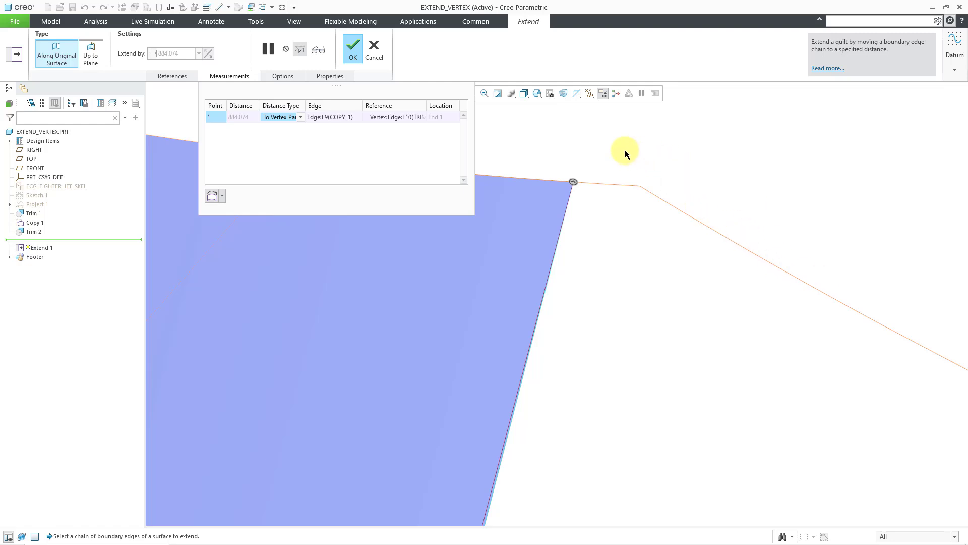
click(300, 117)
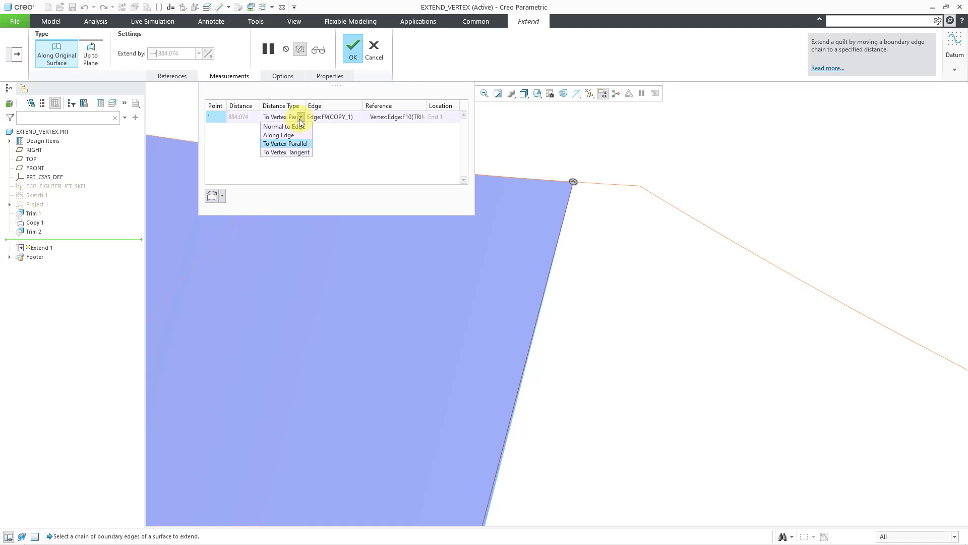
click(297, 152)
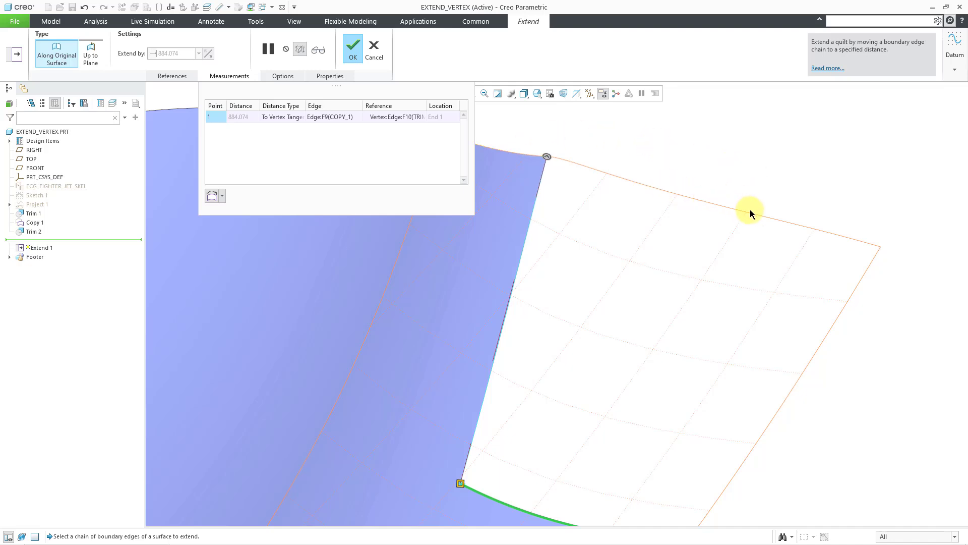
middle_drag(740, 176, 736, 156)
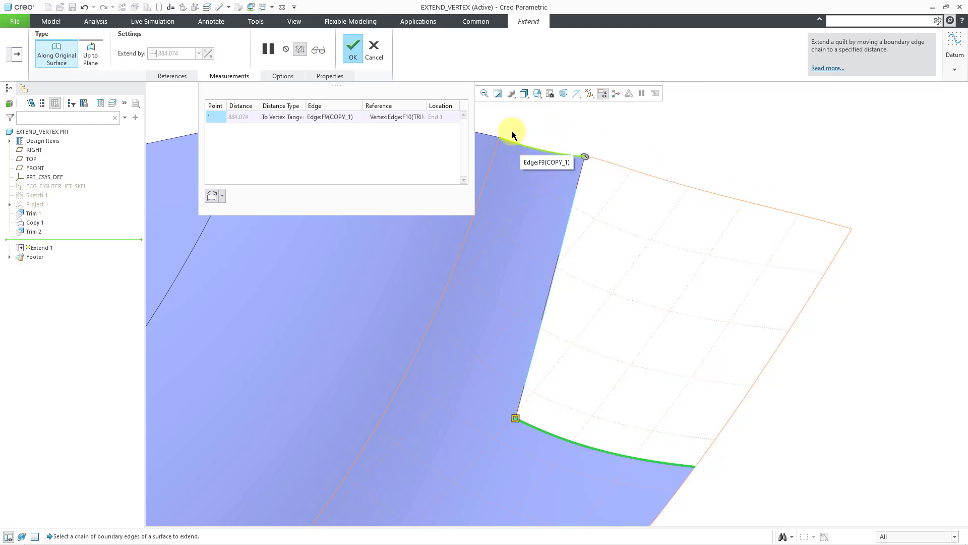
click(351, 52)
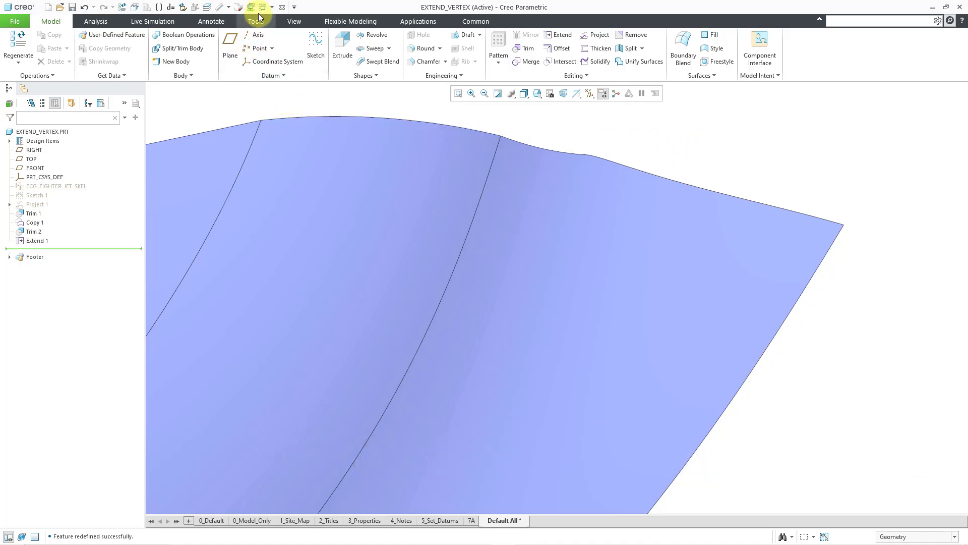
Step: Switch to the CANOPY_WINDSHIELD_EXTEND.PRT part window and show its model tree
click(272, 7)
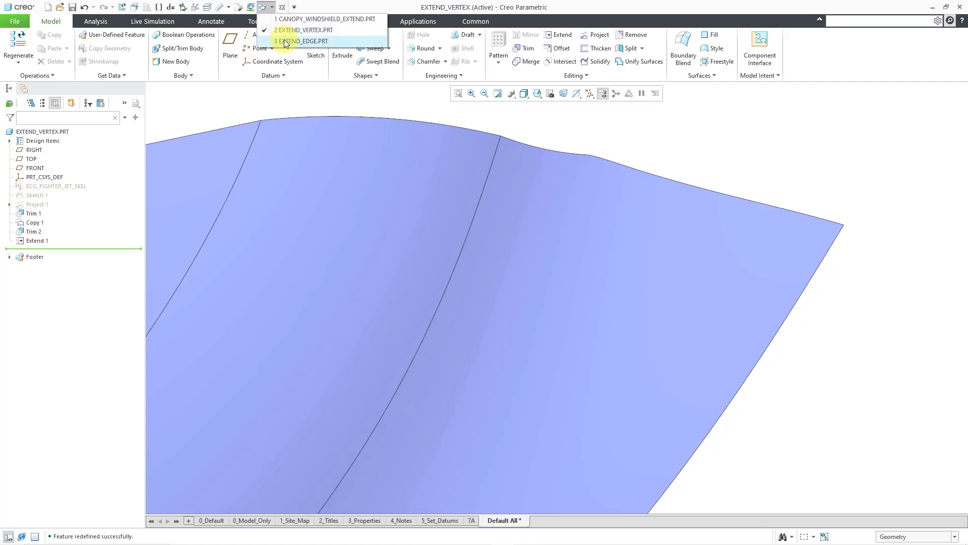
click(284, 40)
click(273, 7)
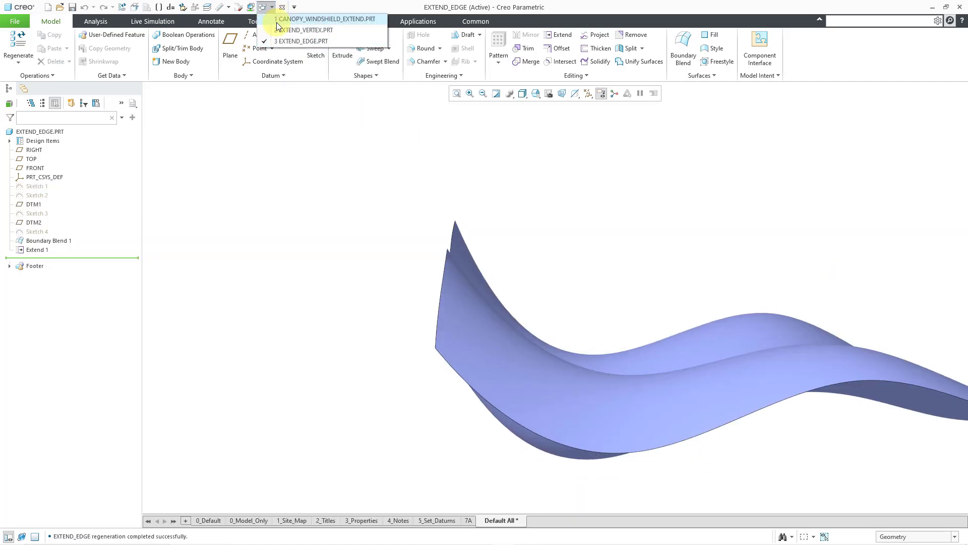
click(278, 22)
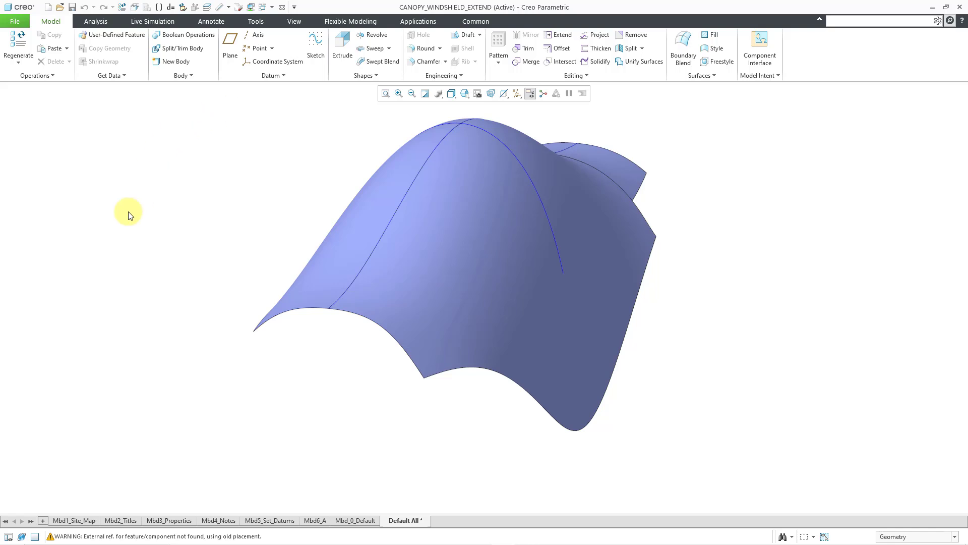
click(9, 536)
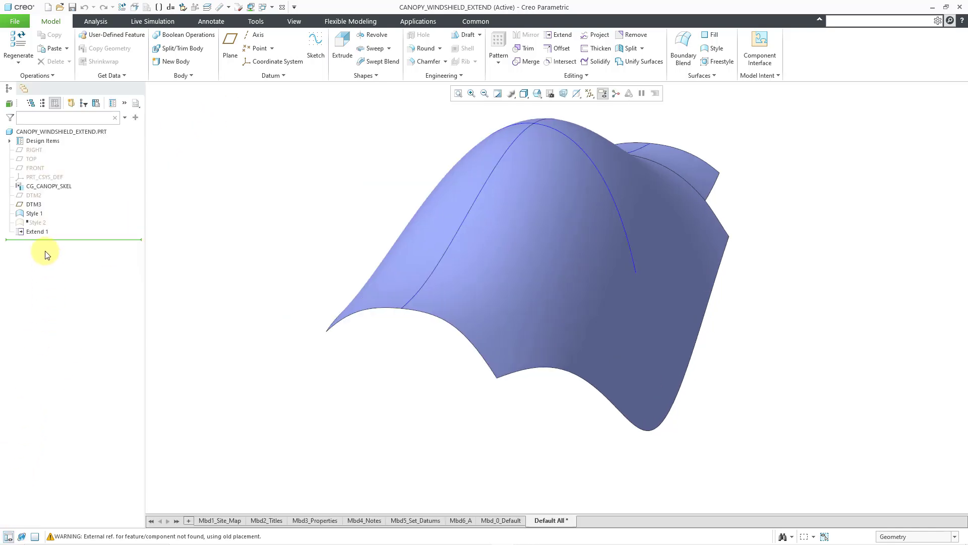
Step: Redefine the canopy's Extend 1 to measure its distance along the surface instead of in datum plane DTM3
click(40, 232)
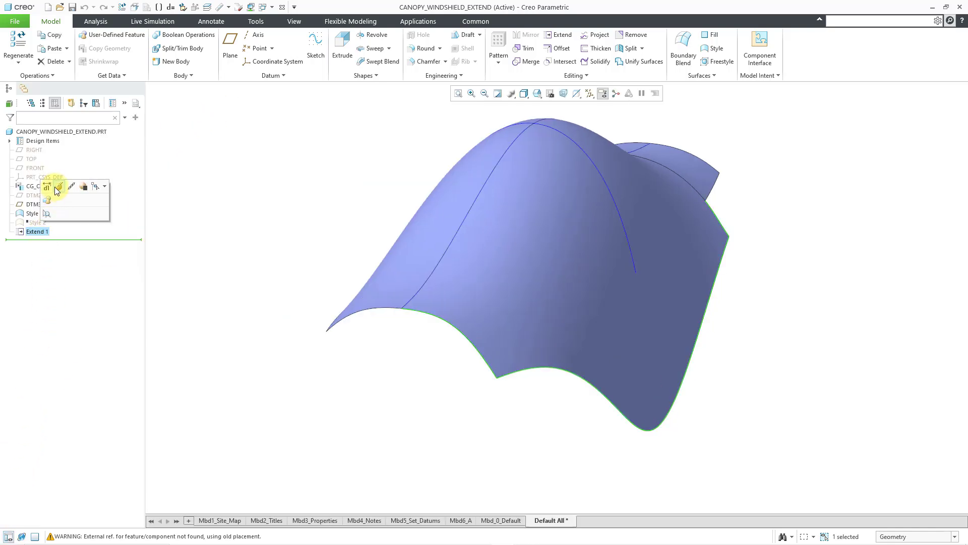
click(58, 186)
middle_drag(595, 343, 566, 404)
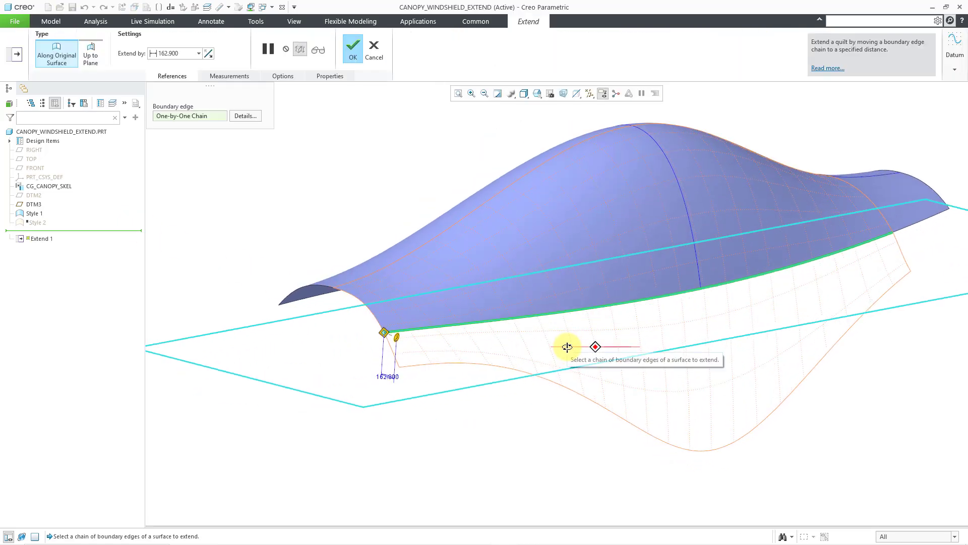
click(214, 75)
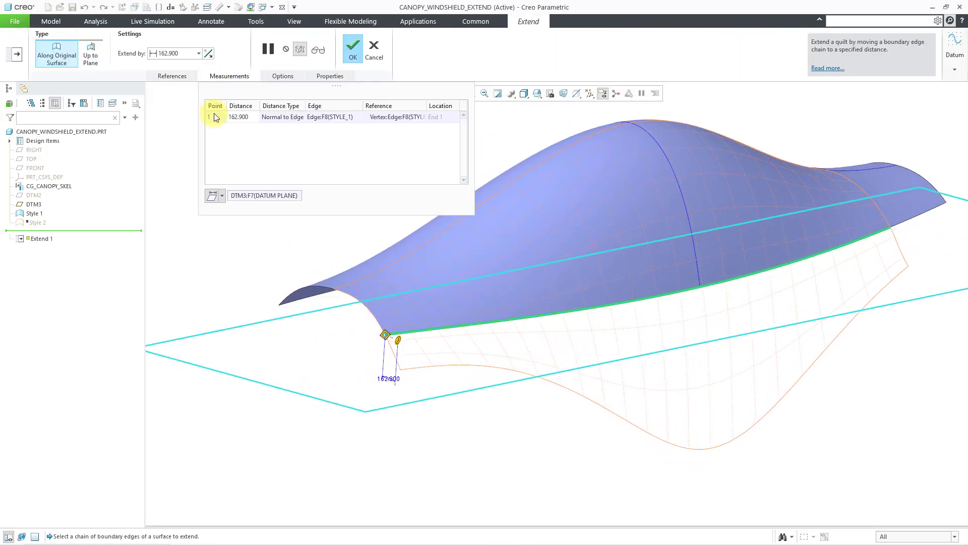
click(220, 196)
click(214, 210)
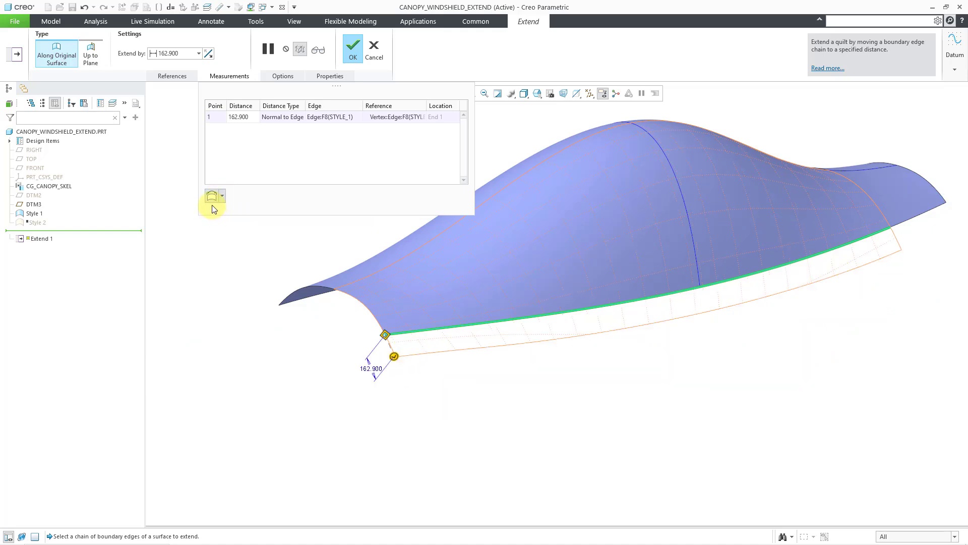
Step: Add the adjoining short lower edge to the canopy's boundary chain and set the extension distance to 400
click(168, 78)
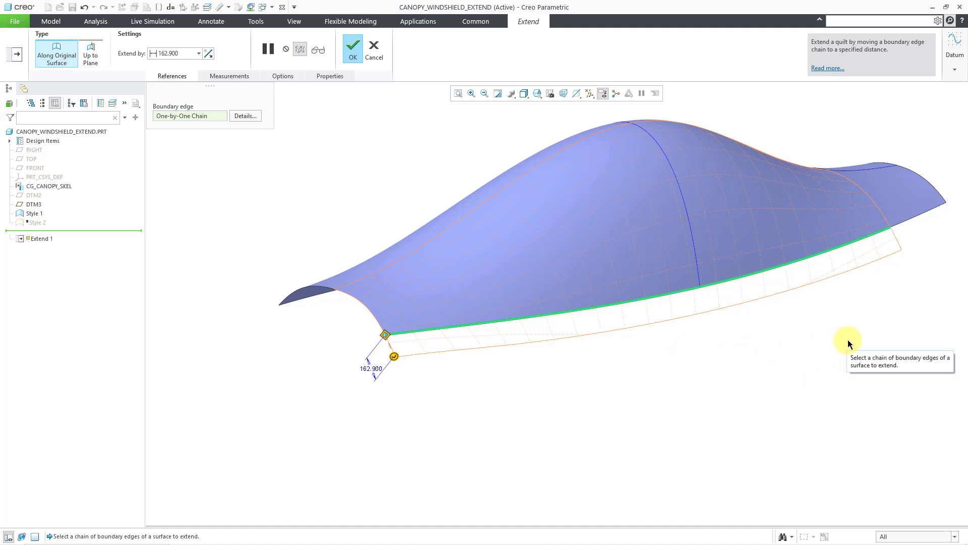
shift+click(918, 217)
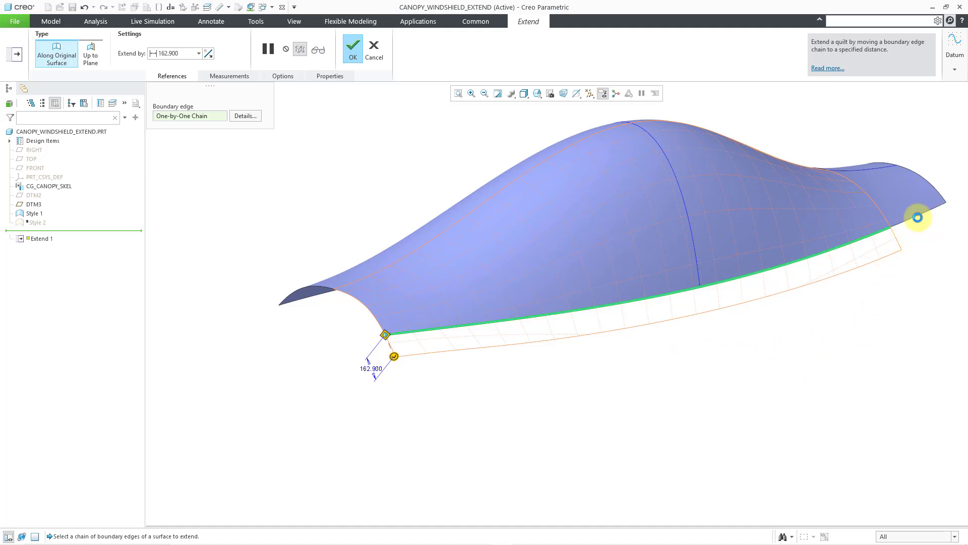
shift+middle_drag(862, 273, 789, 310)
ctrl+middle_drag(670, 288, 669, 397)
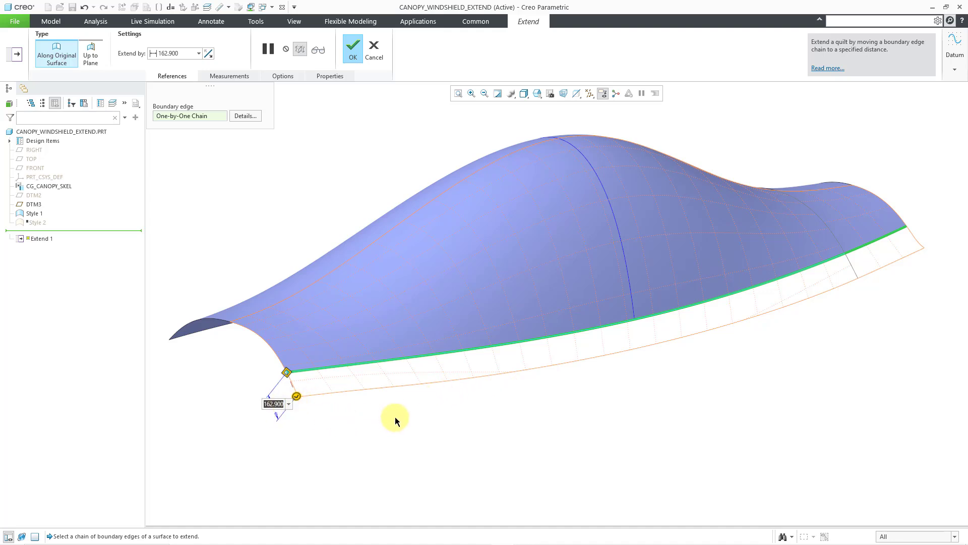
text(400)
key(Return)
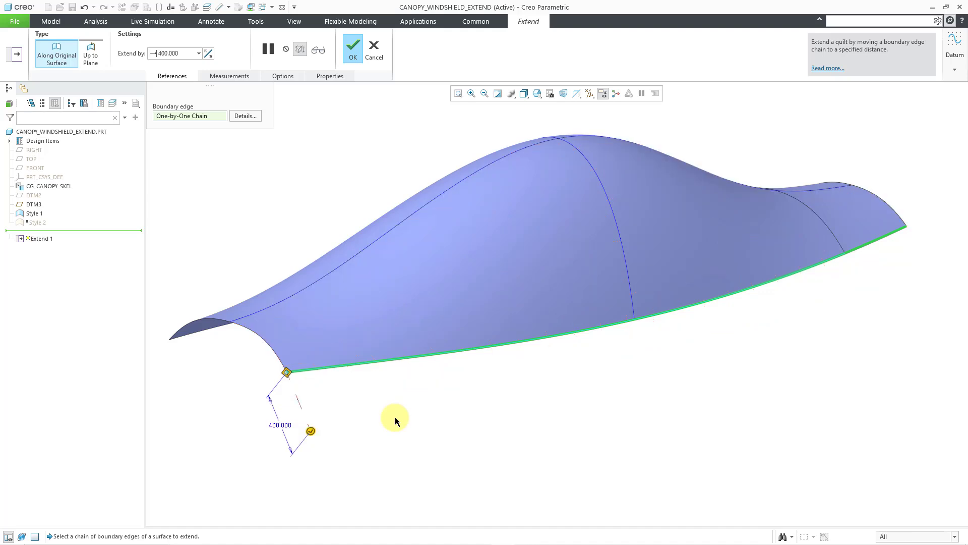
Step: Change the canopy extension's method to Tangent
click(288, 78)
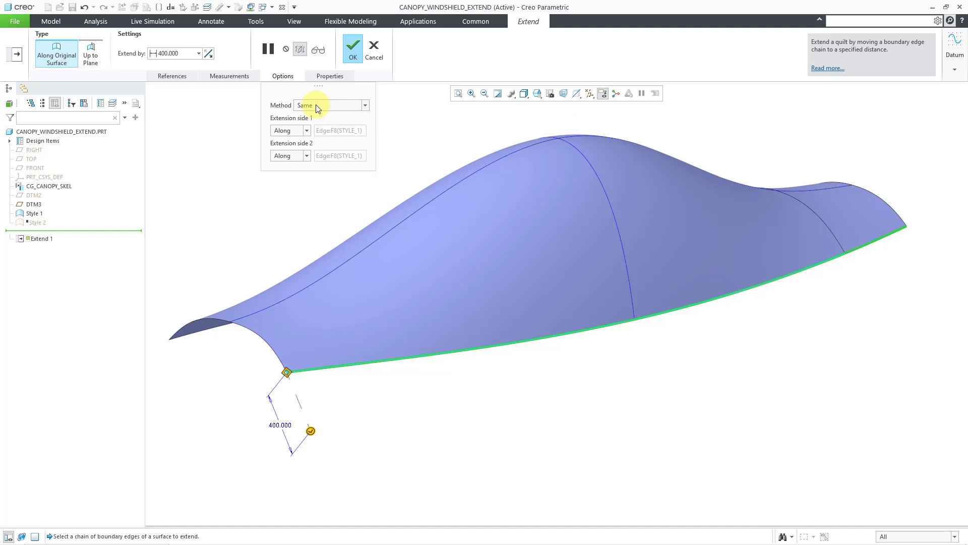
click(316, 105)
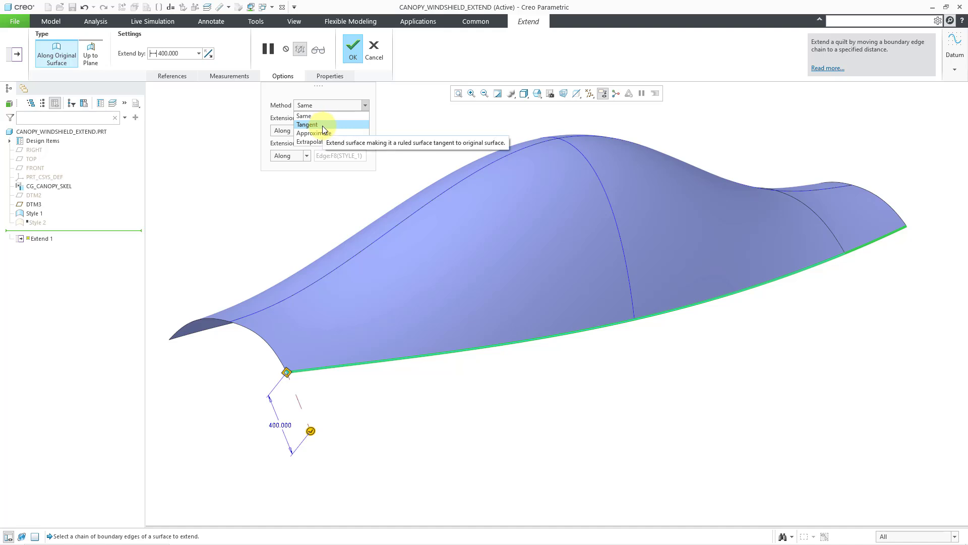
click(322, 125)
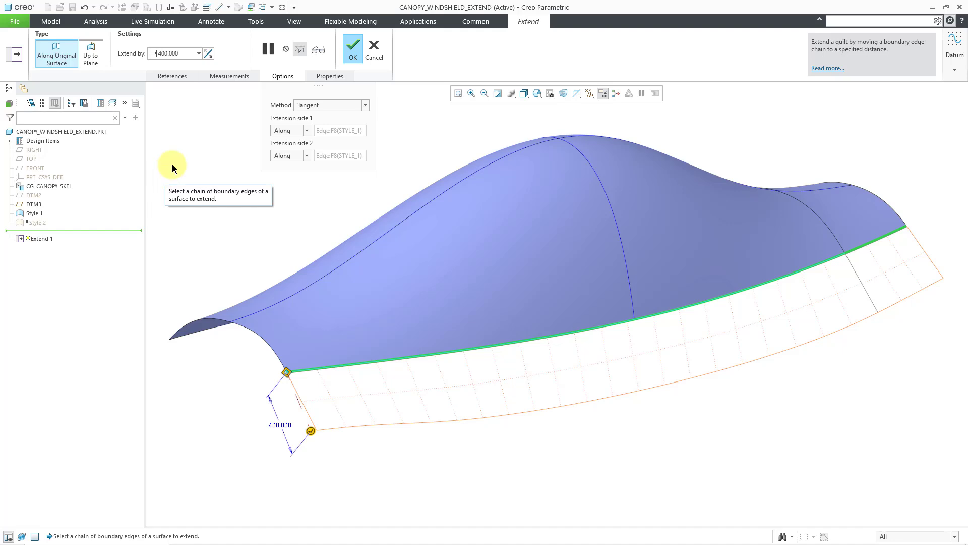
Step: Add a second measurement point to the canopy extension and move it along the boundary chain onto the far end vertex
click(228, 77)
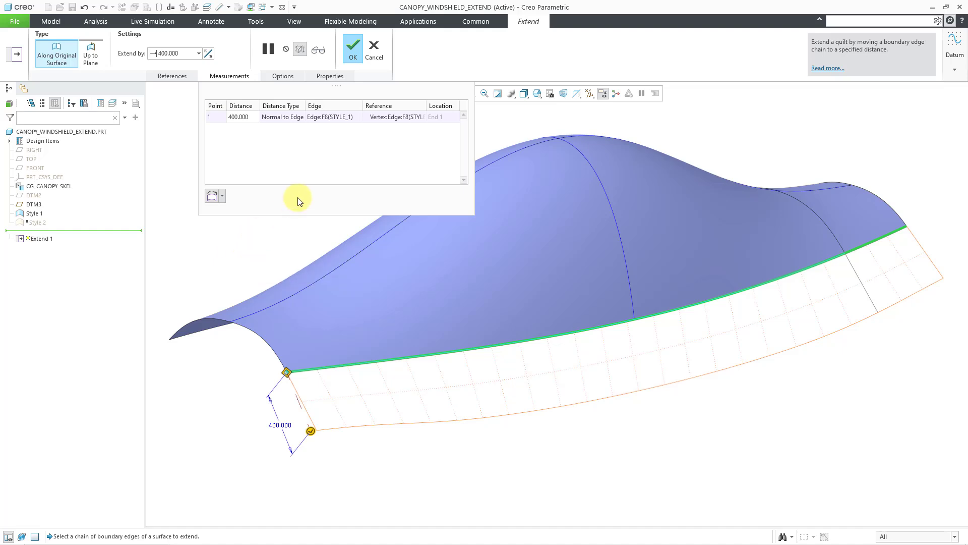
right_click(296, 146)
click(322, 149)
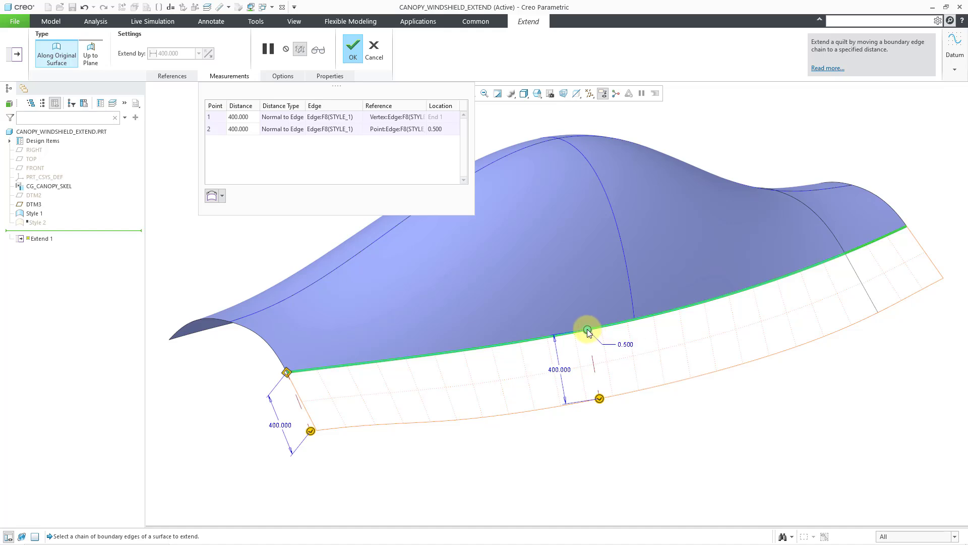
drag(586, 329, 615, 324)
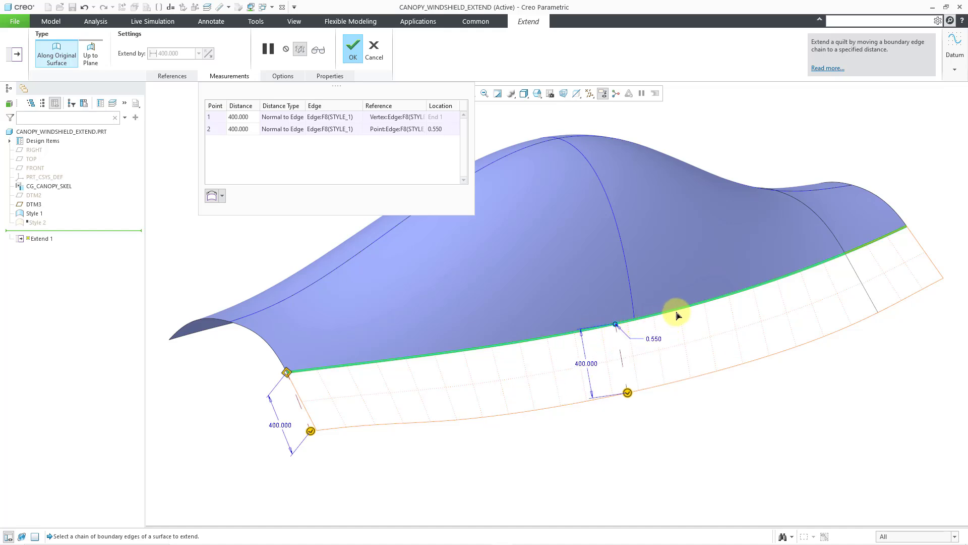
drag(676, 315, 836, 264)
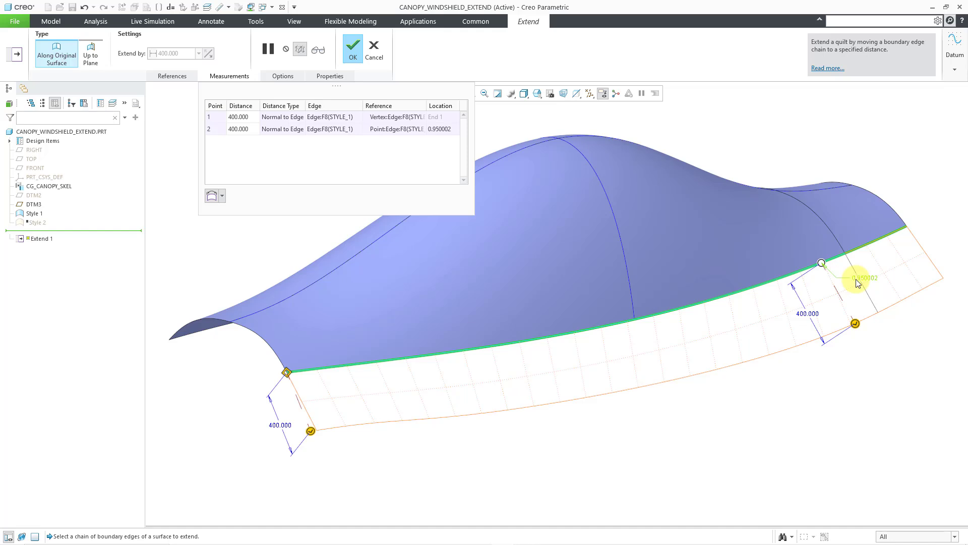
click(822, 262)
drag(860, 249, 876, 248)
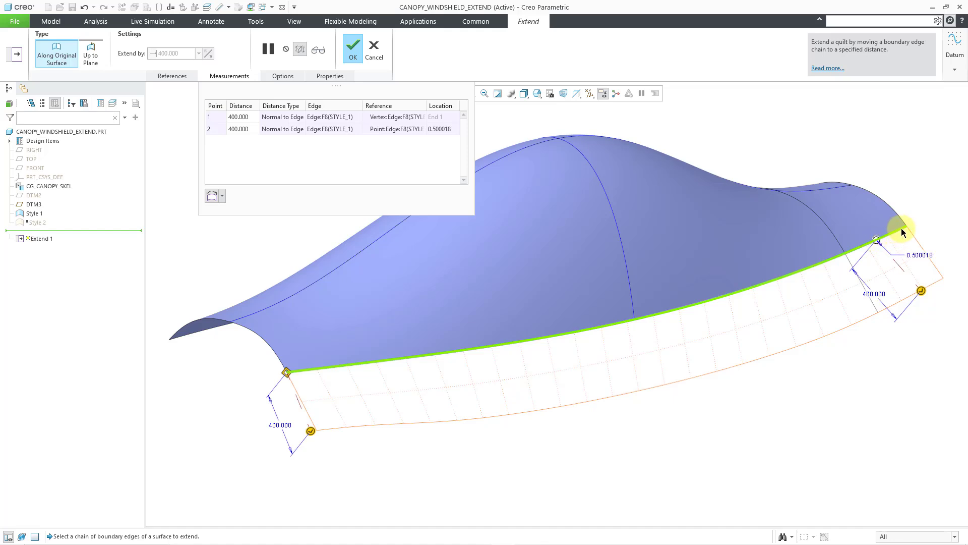
drag(876, 240, 906, 226)
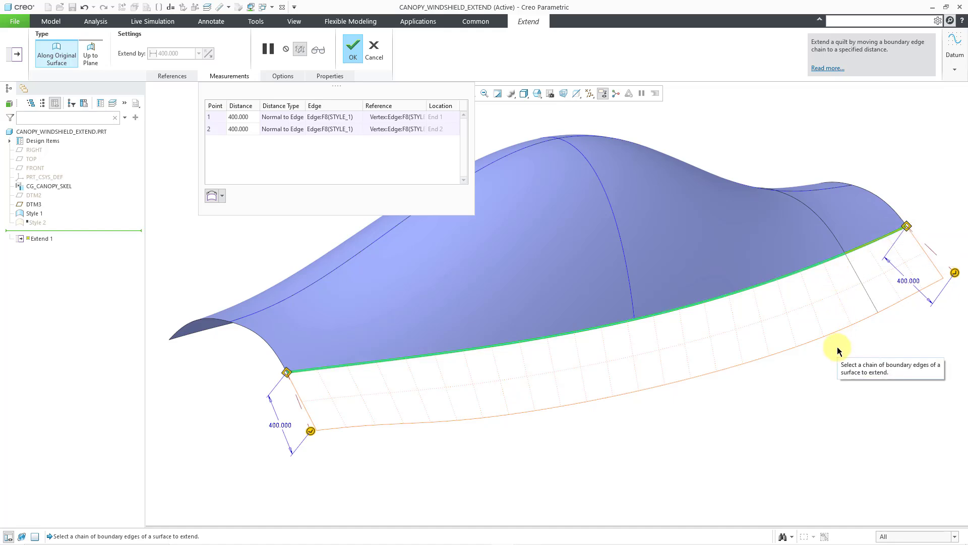
Step: Set the extension distance at the chain's far end vertex to 280
double_click(909, 280)
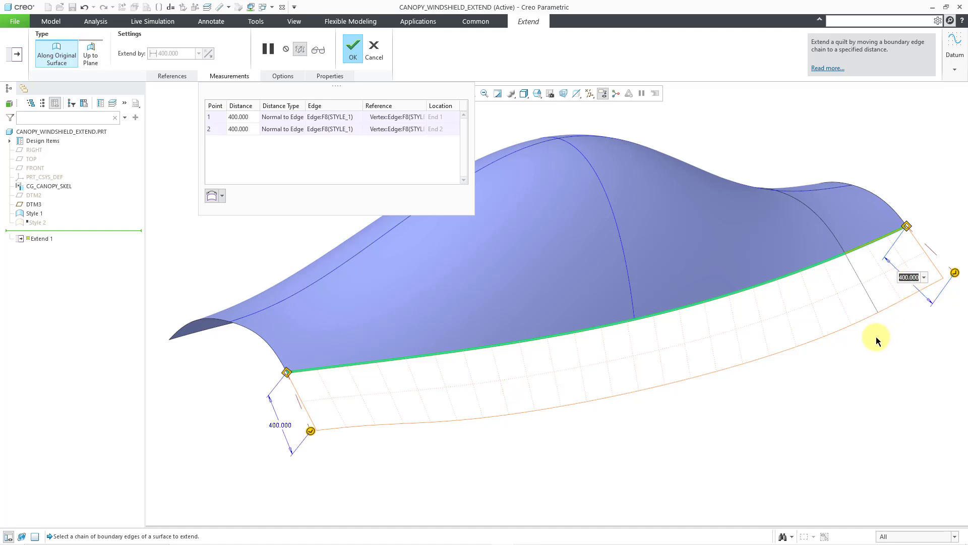
text(280)
key(Return)
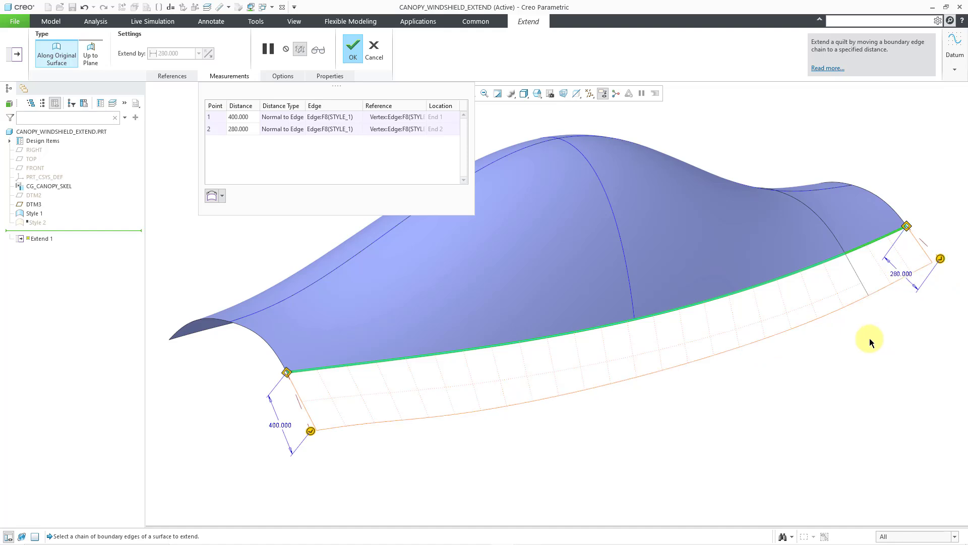
Step: Add a third measurement point and snap it to the vertex where the long and short lower edges meet
click(439, 136)
right_click(333, 156)
click(347, 159)
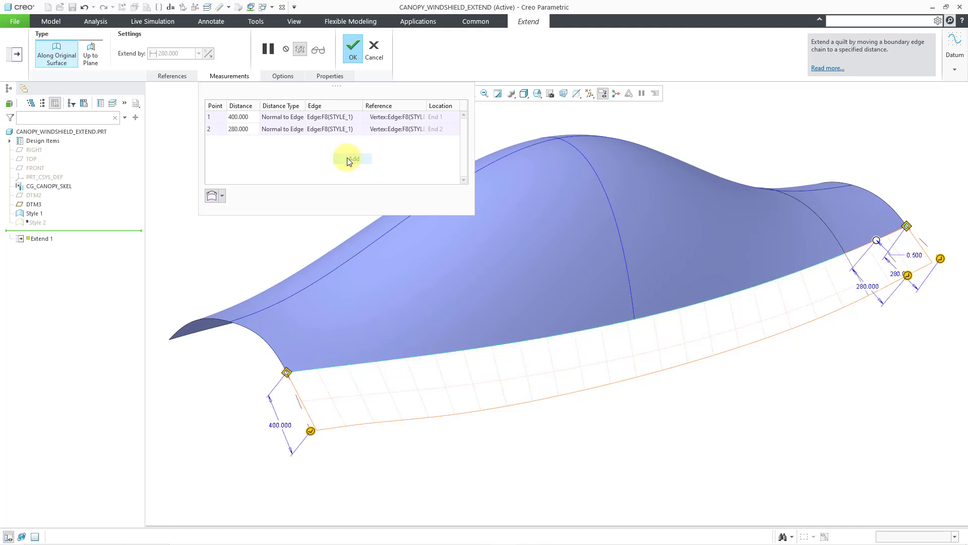
click(876, 241)
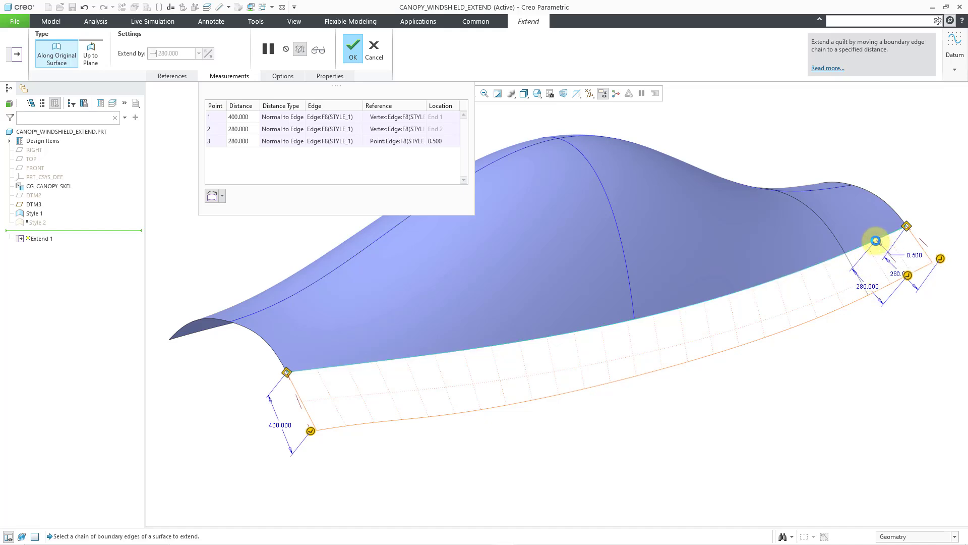
scroll(876, 240, up, 3)
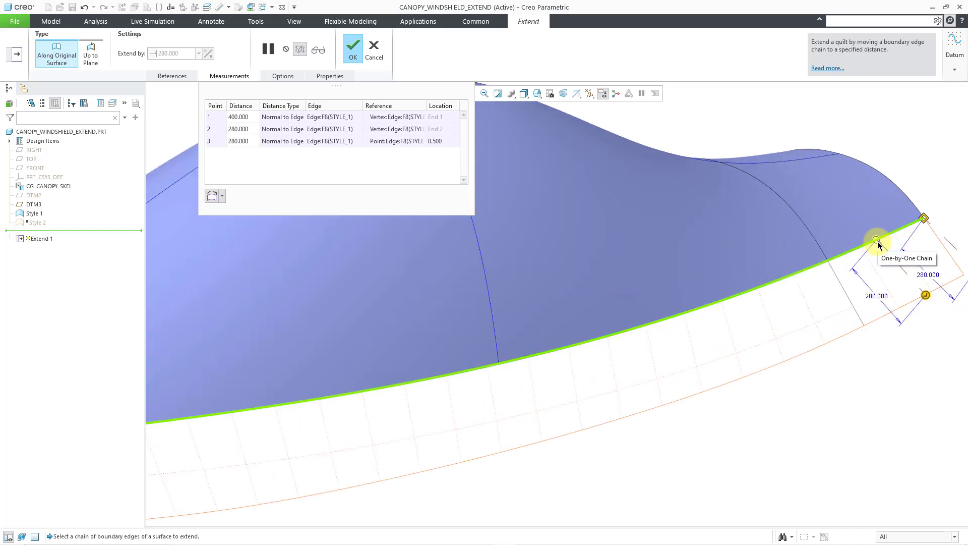
drag(876, 243, 828, 260)
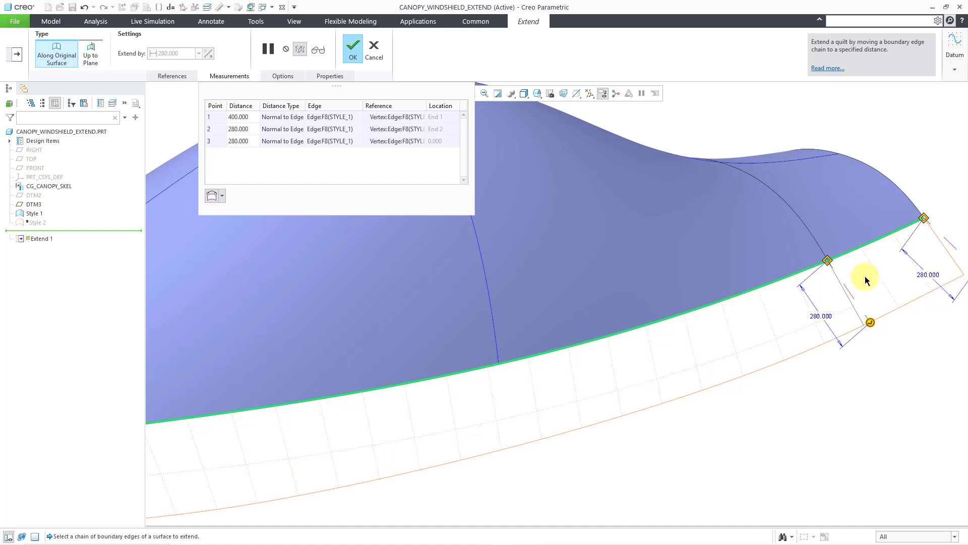
Step: Set the extension distance at the vertex between the long and short lower edges to 360
scroll(865, 277, down, 3)
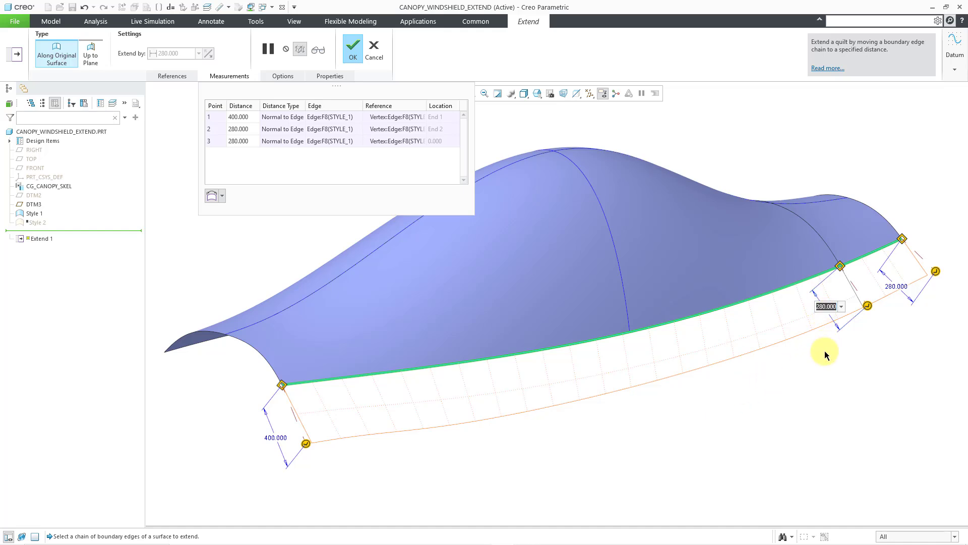
text(360)
key(Return)
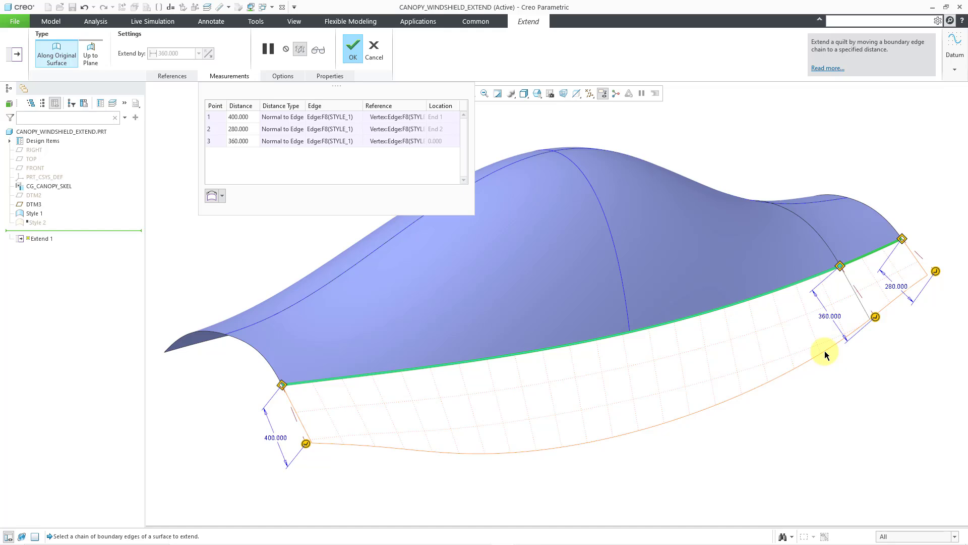
Step: Add a fourth measurement point, move it onto the long lower edge, and set its location ratio to 0.3
right_click(282, 161)
click(301, 167)
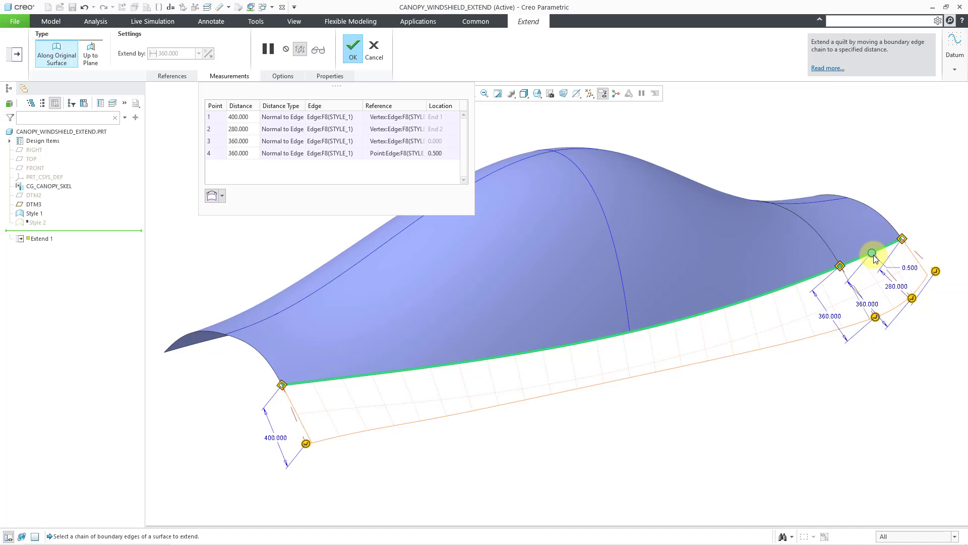
drag(863, 262, 503, 362)
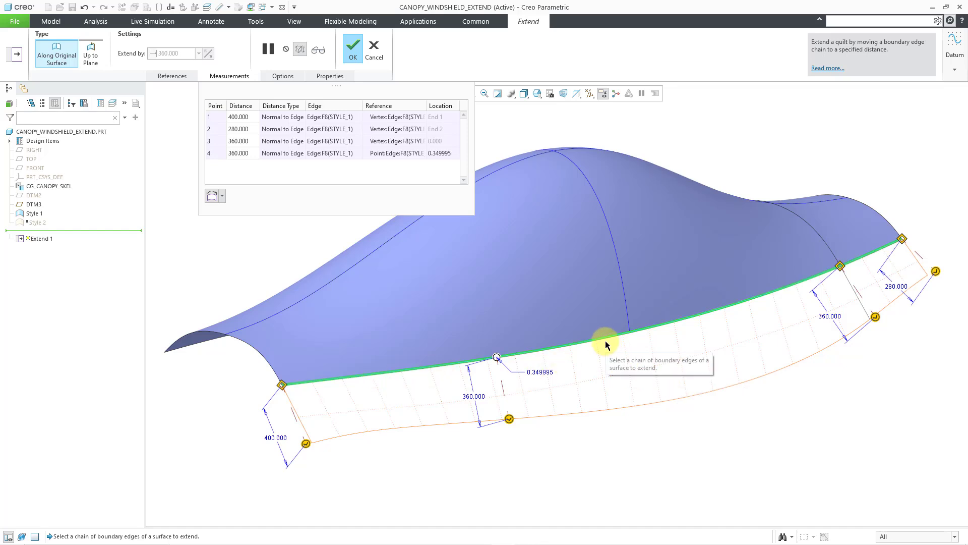
double_click(540, 372)
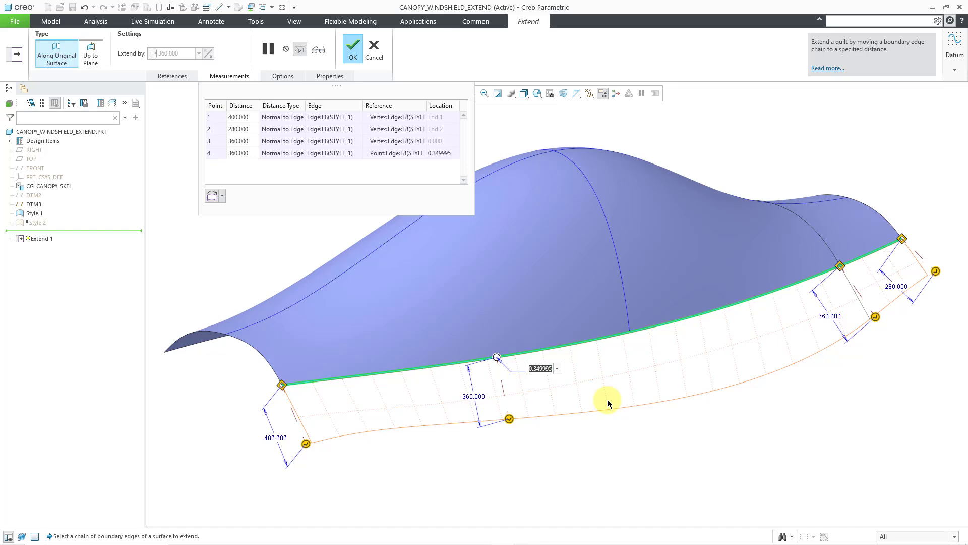
text(0.3)
key(Return)
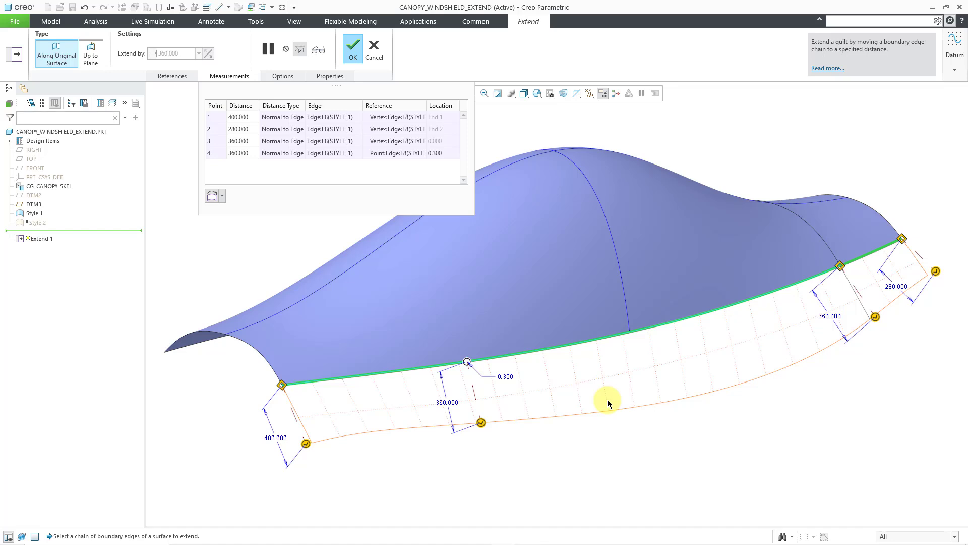
Step: Set the fourth measurement point's extension distance to 440 and complete the Extend feature
double_click(447, 401)
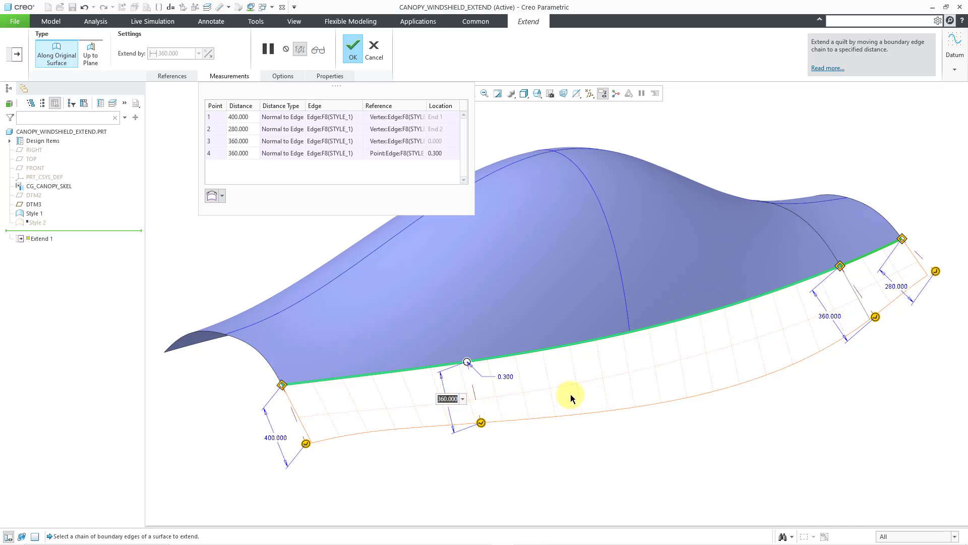
text(440)
key(Return)
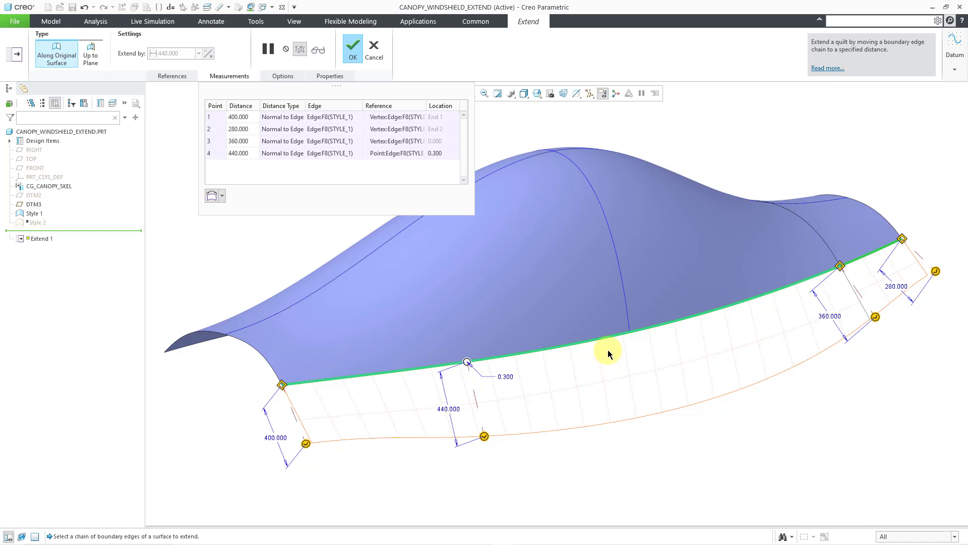
middle_click(586, 373)
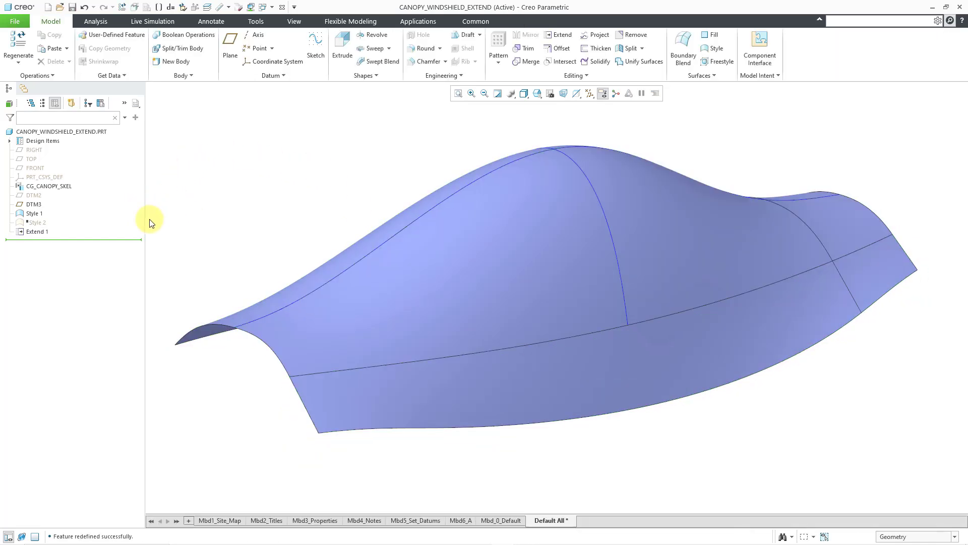
Step: Roll the model back to just after Style 1 and copy the canopy's two lower edges as an exact composite curve
mouse_move(97, 237)
mouse_down()
mouse_move(97, 225)
mouse_move(34, 232)
mouse_move(35, 219)
mouse_up()
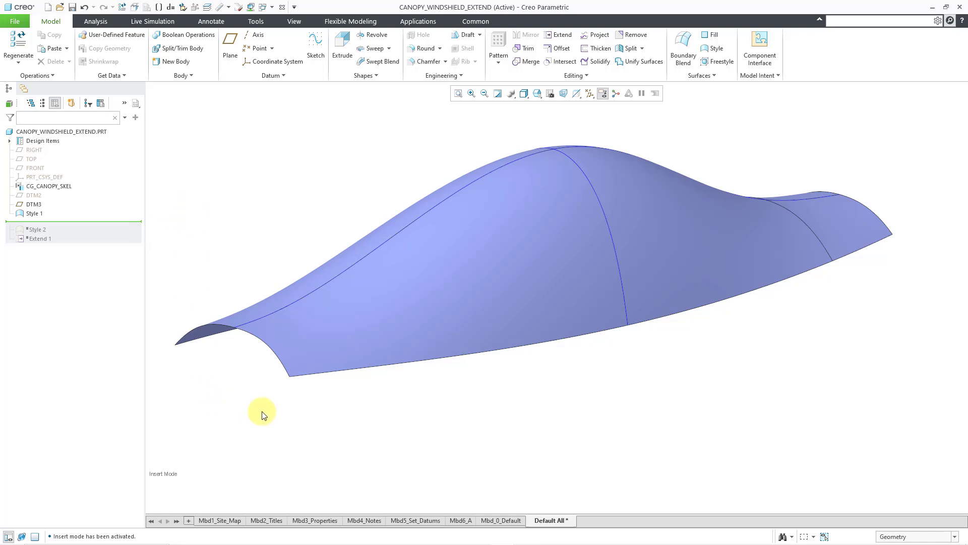
click(394, 369)
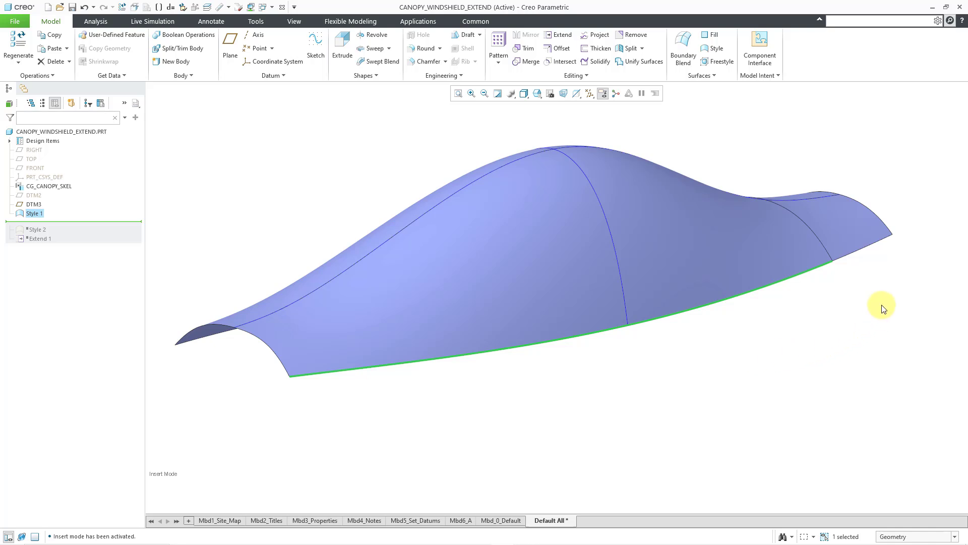
click(860, 251)
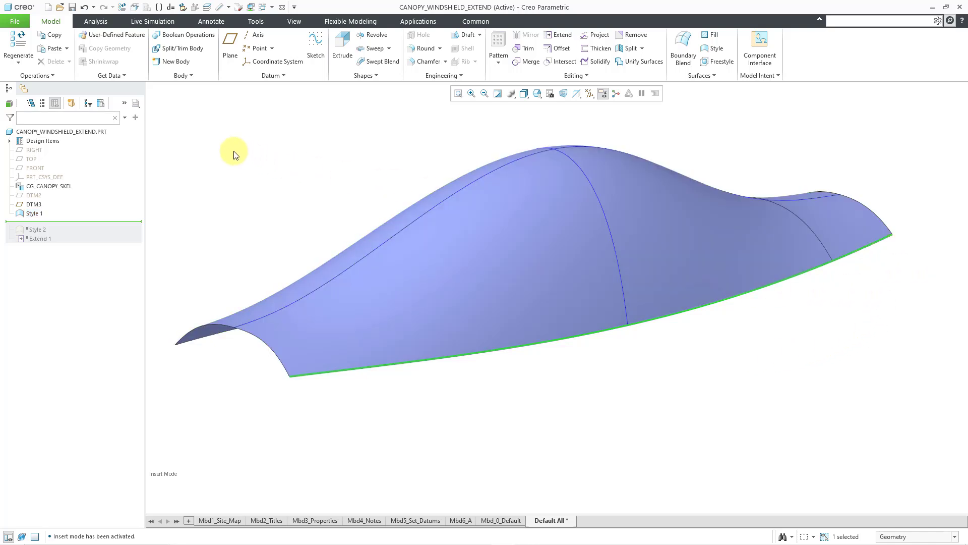
click(55, 35)
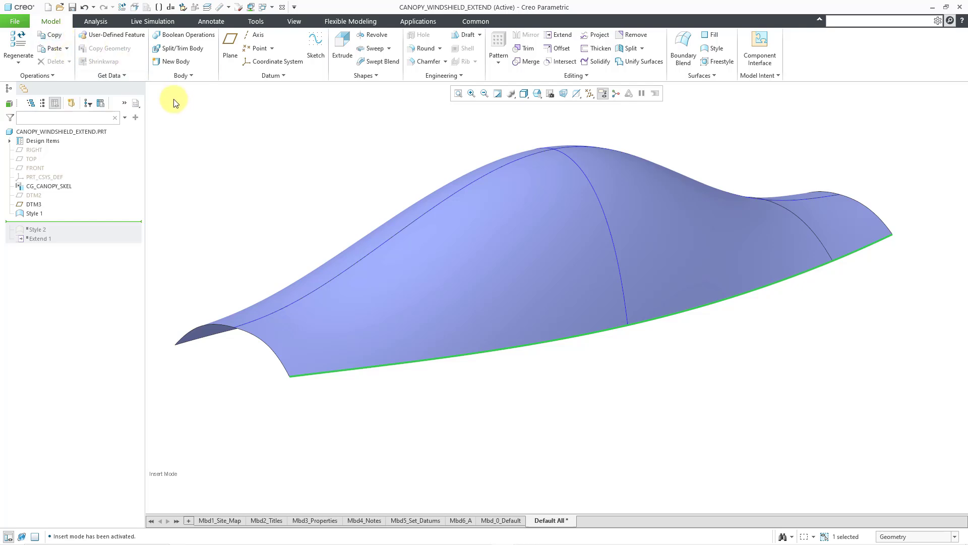
key(ctrl+v)
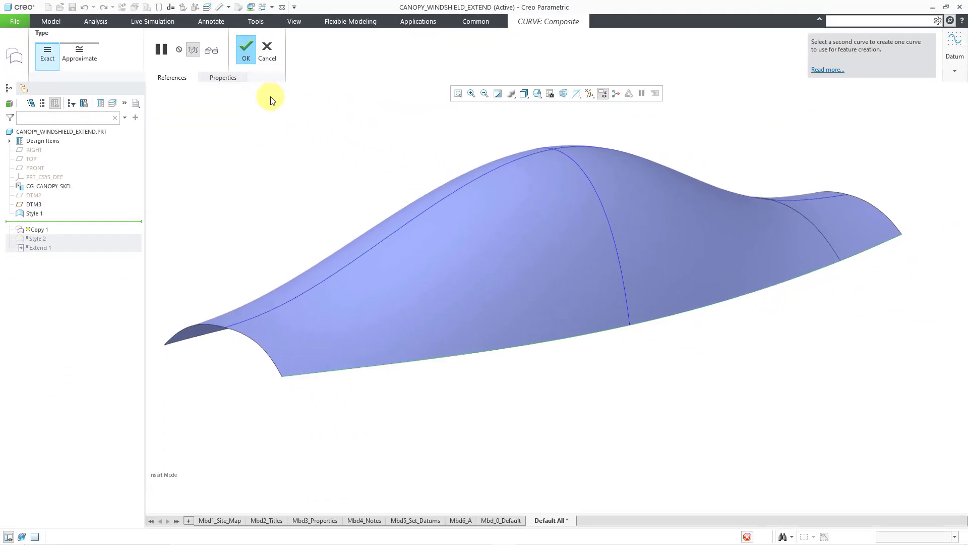
middle_click(270, 100)
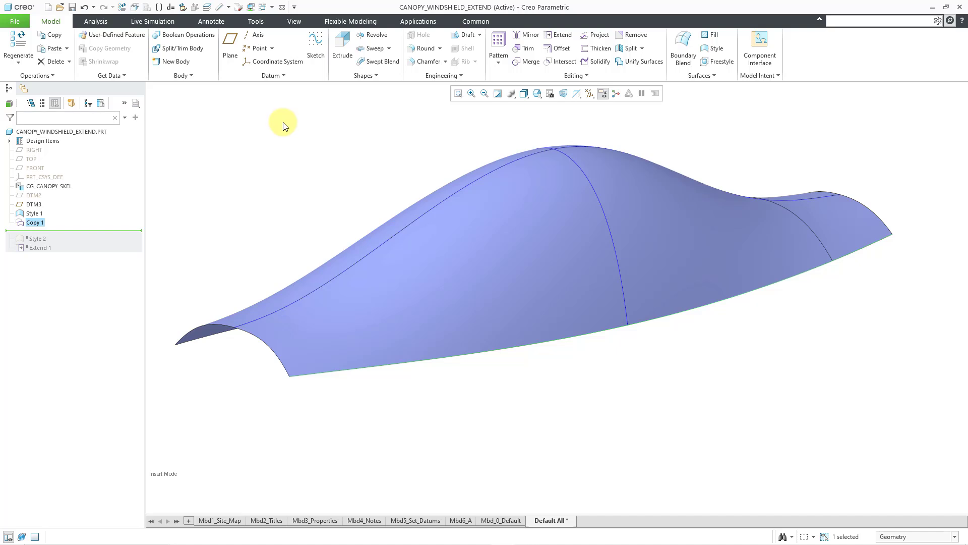
Step: Create a datum point on the copied composite curve at an offset ratio of 0.5 from the curve's end
click(260, 51)
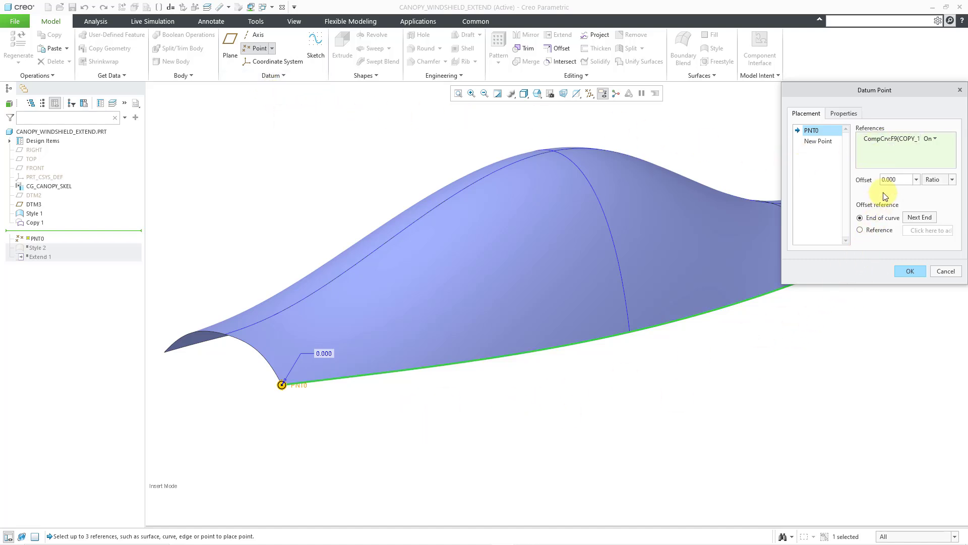
click(953, 182)
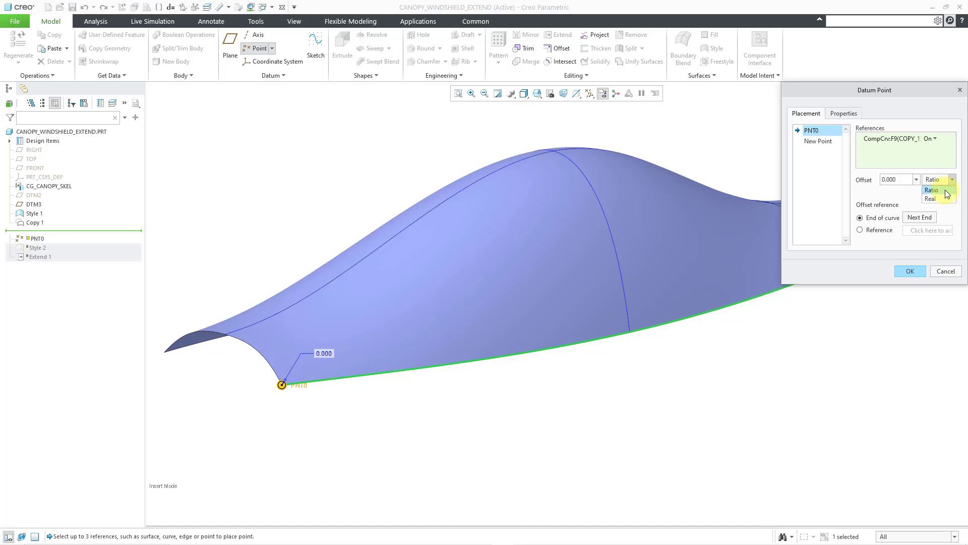
click(909, 186)
double_click(897, 177)
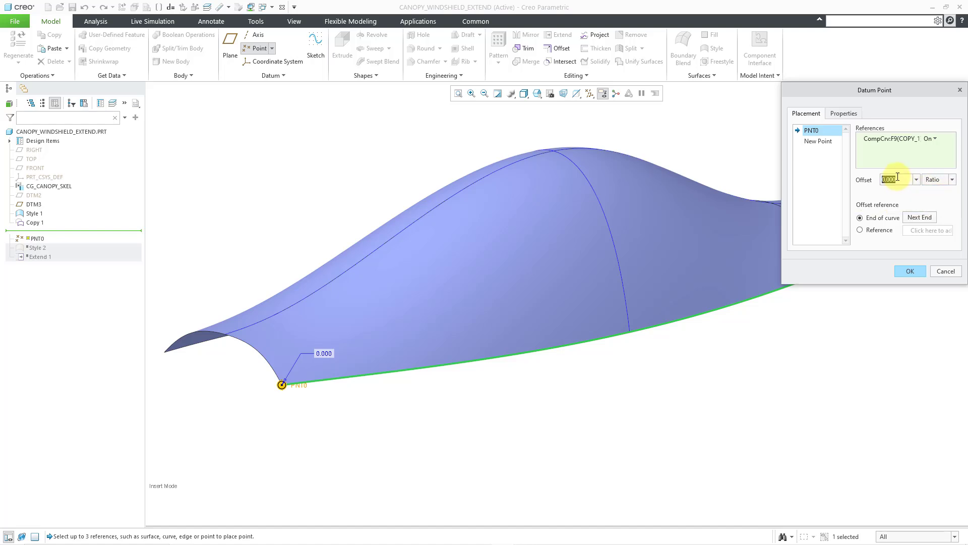
text(0.5)
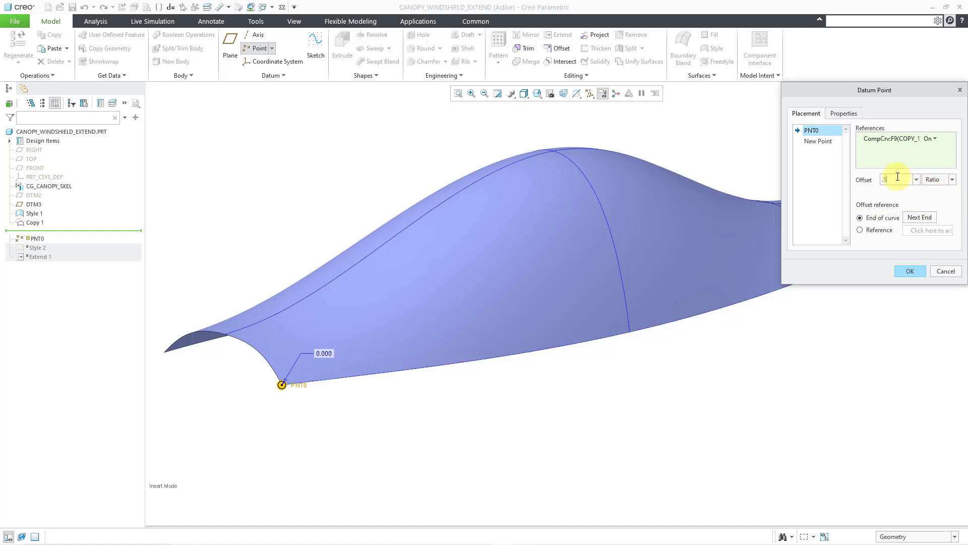
key(Return)
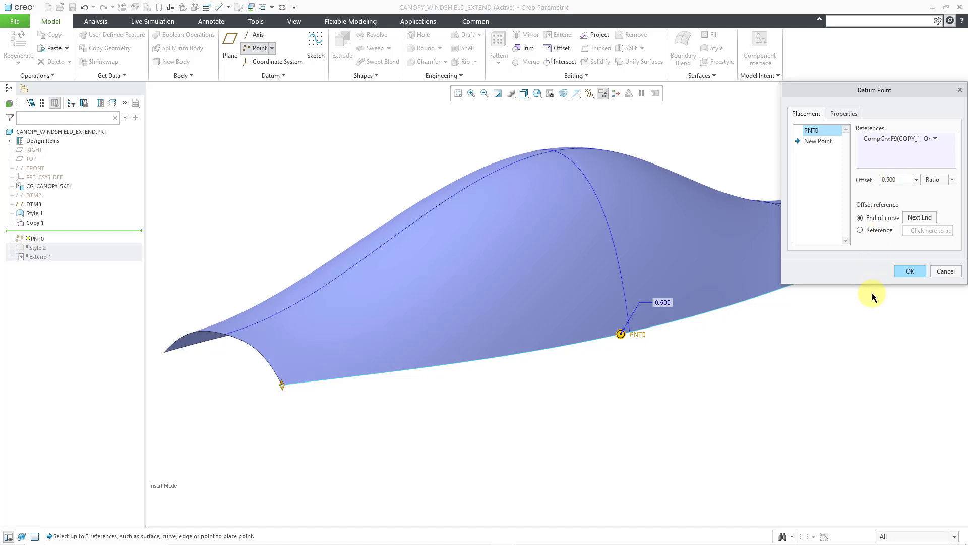
mouse_move(785, 338)
shift+middle_down()
mouse_move(746, 366)
mouse_move(737, 409)
shift+middle_up()
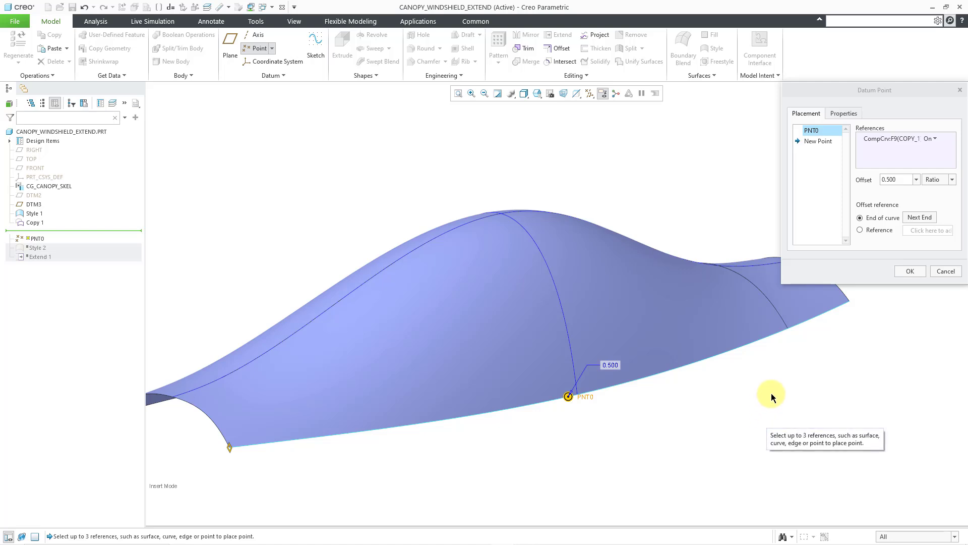
click(903, 271)
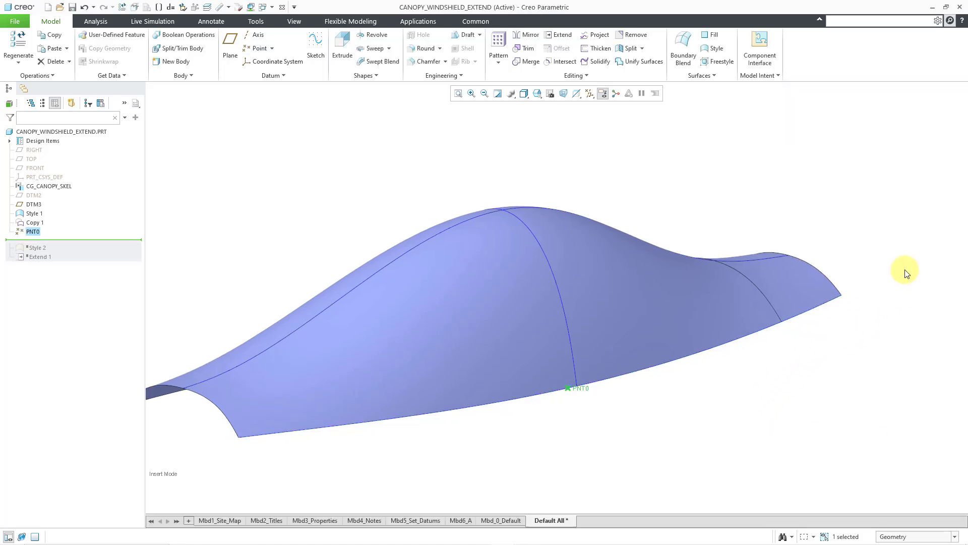
click(422, 171)
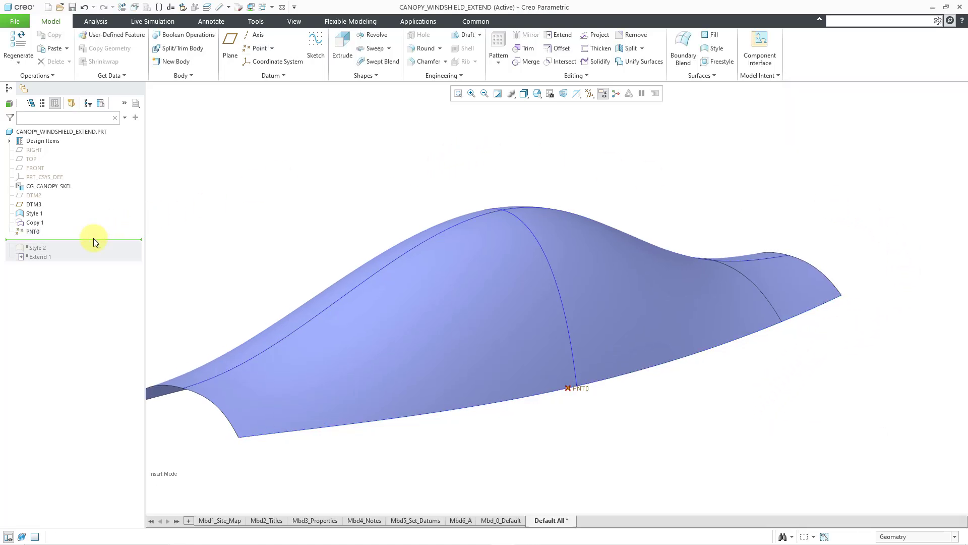
Step: Roll the model forward to include Extend 1 and reopen that feature's definition for editing
drag(97, 241, 84, 259)
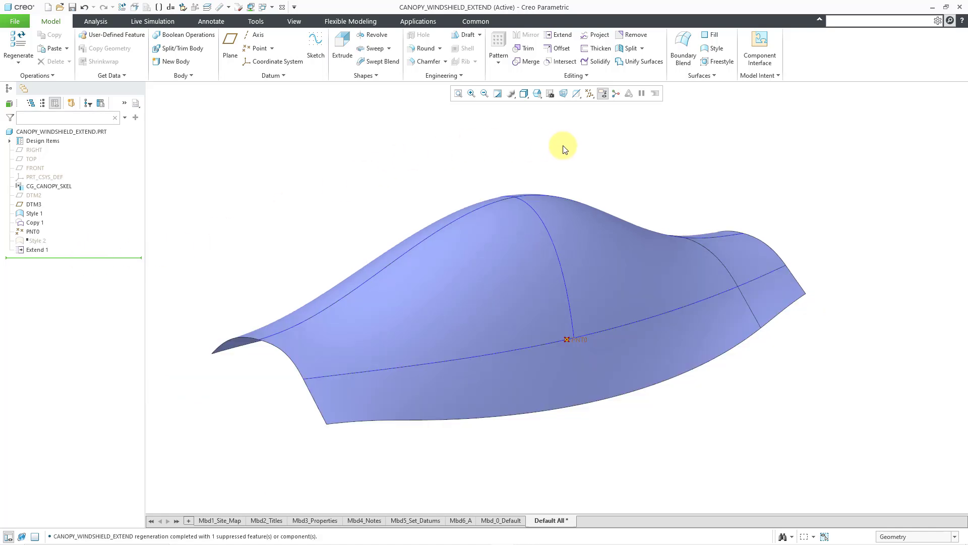
scroll(562, 147, down, 1)
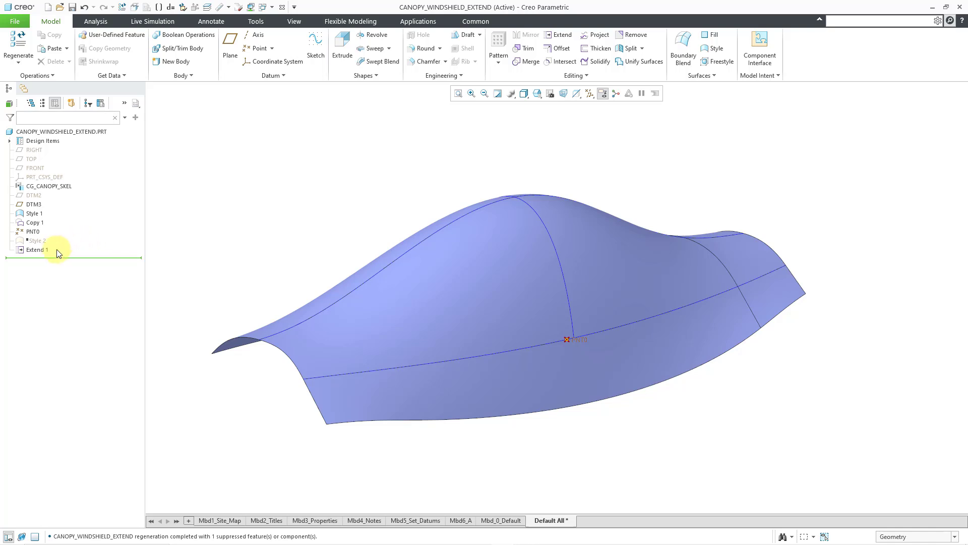
click(41, 250)
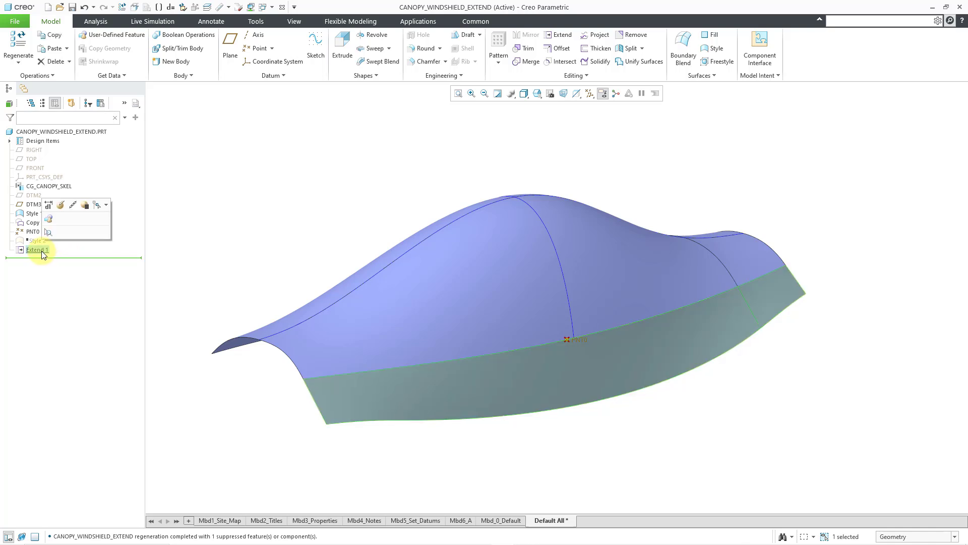
click(82, 207)
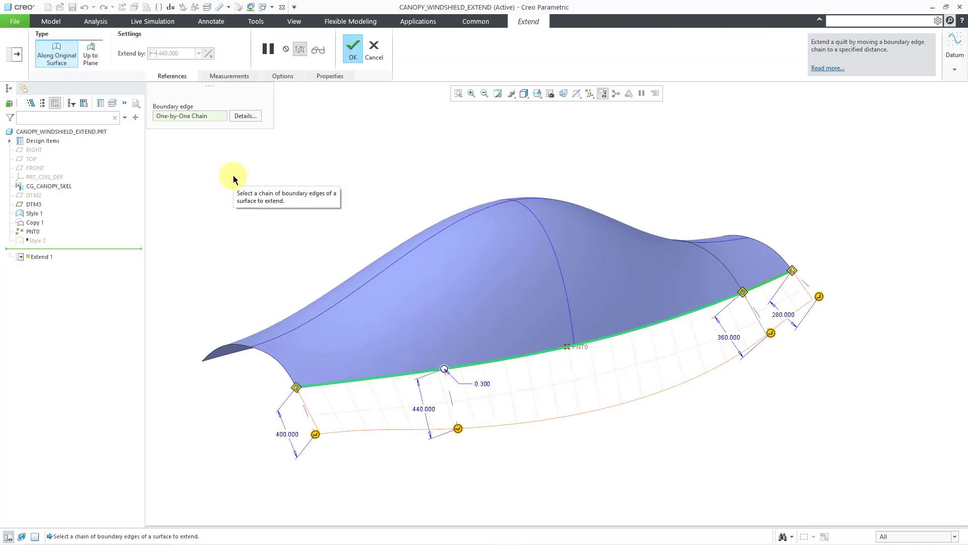
Step: Add a fifth measurement point to the extension and snap it onto datum point PNT0 on the canopy's lower edge
click(230, 77)
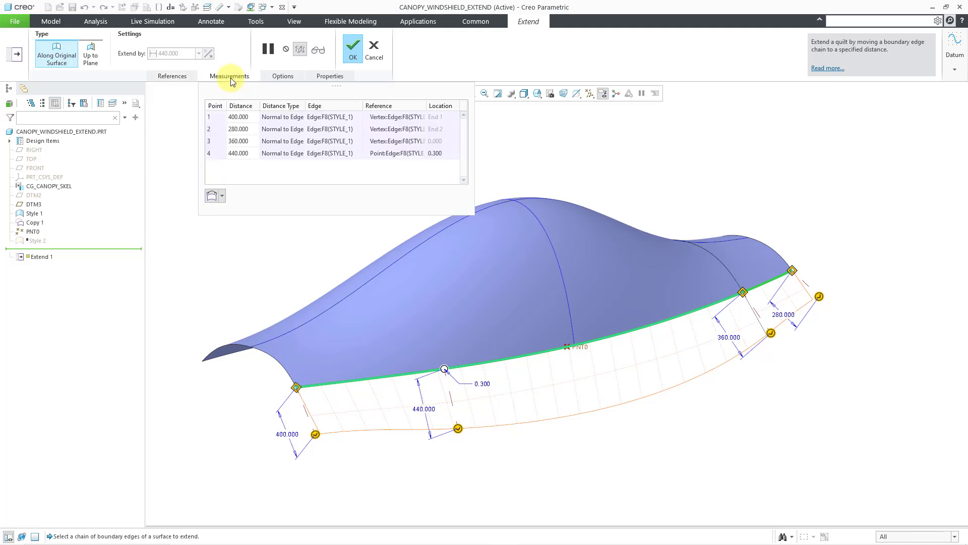
right_click(272, 175)
click(289, 180)
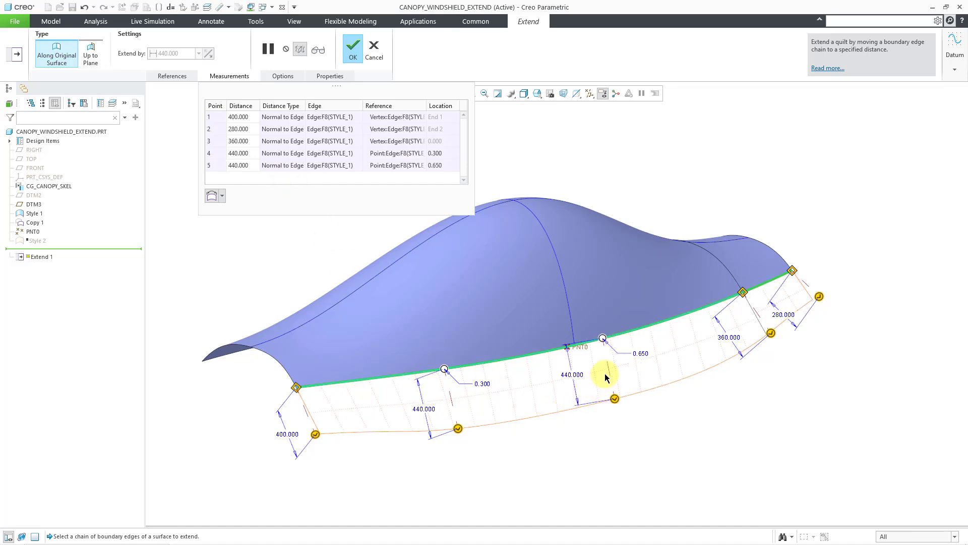
drag(602, 338, 628, 335)
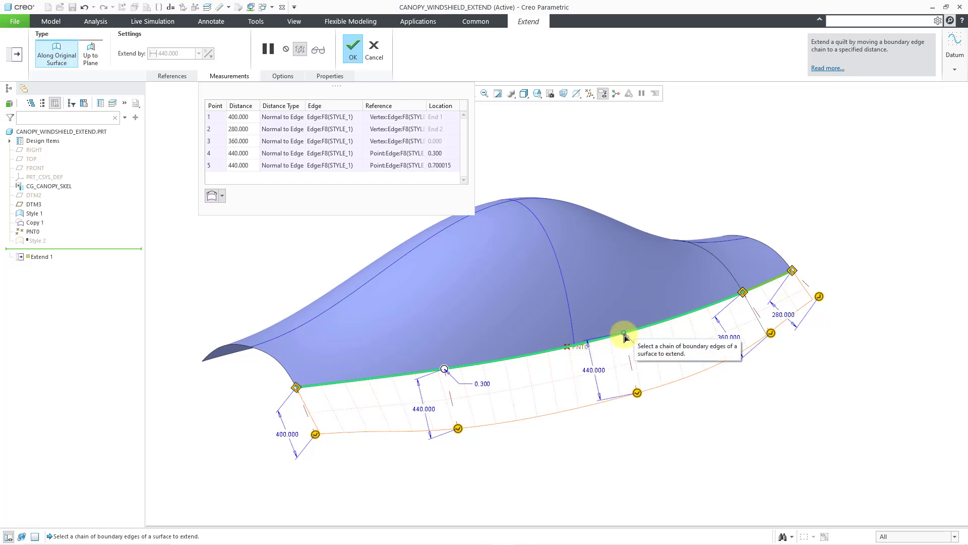
drag(624, 335, 584, 347)
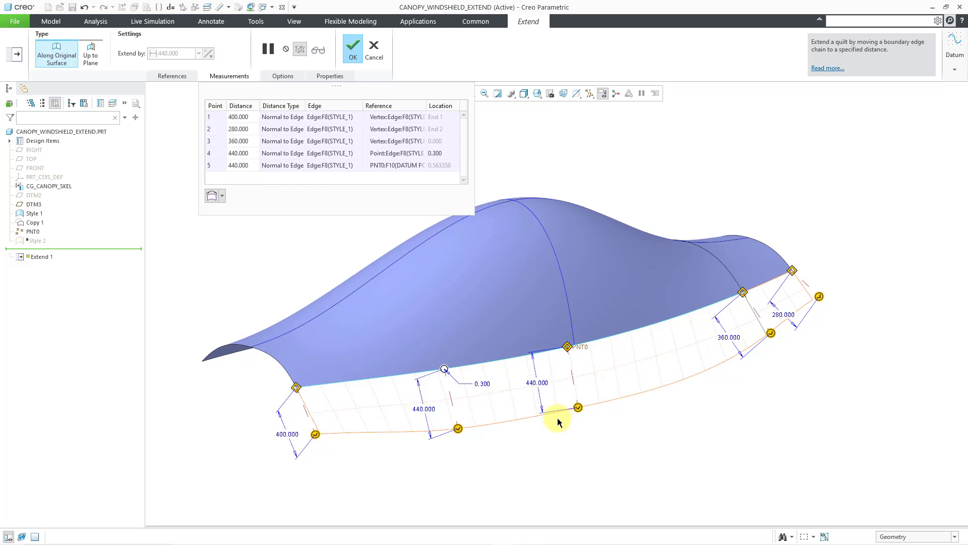
Step: Set the extension distance at PNT0 to 300 and complete the Extend feature
double_click(537, 384)
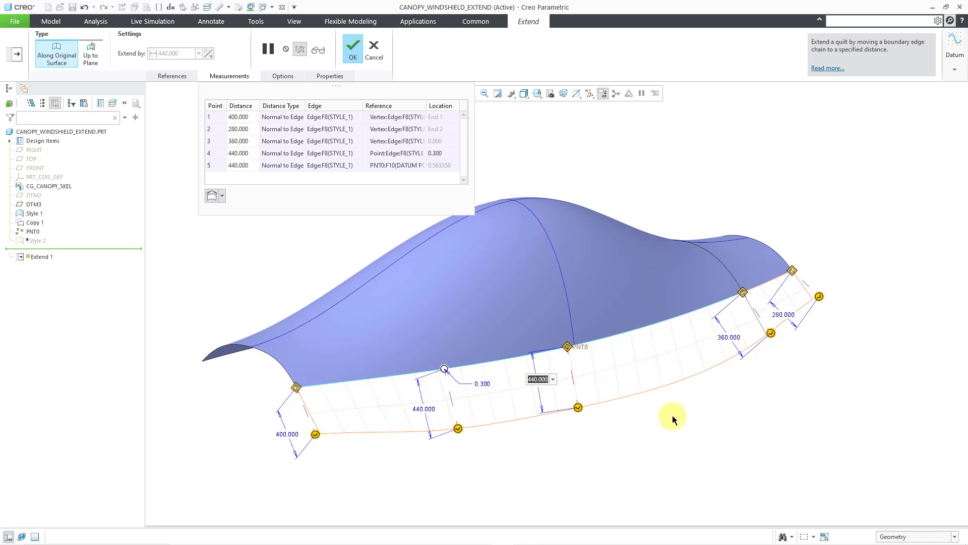
text(300)
key(Return)
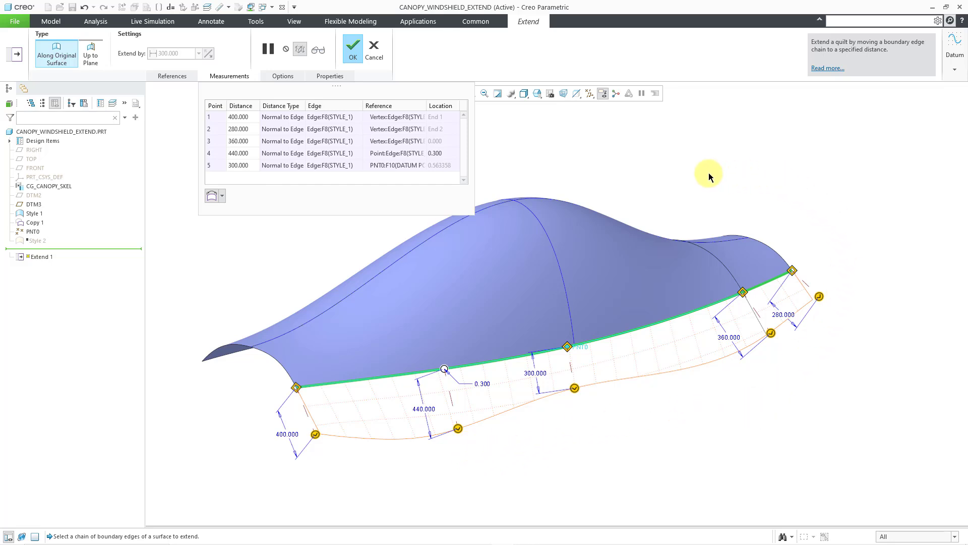
middle_click(601, 160)
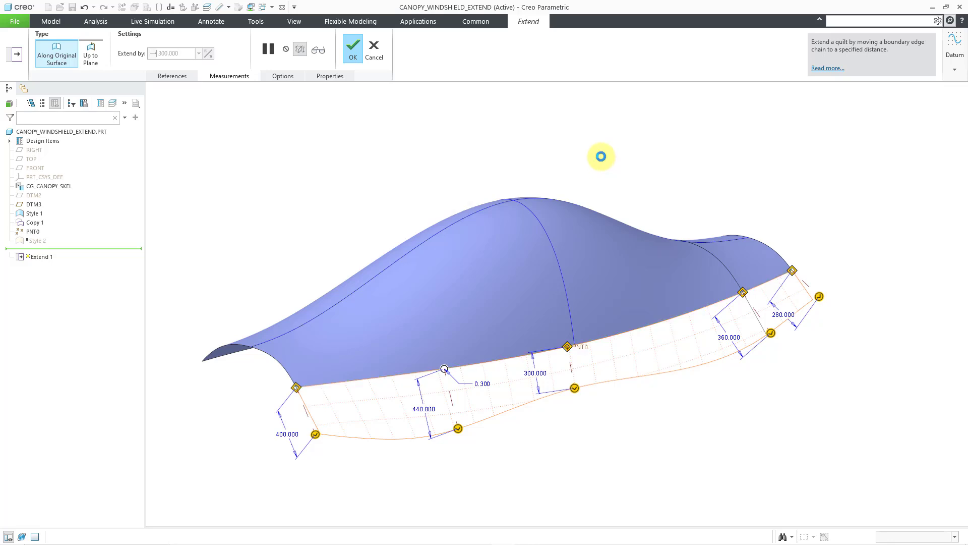